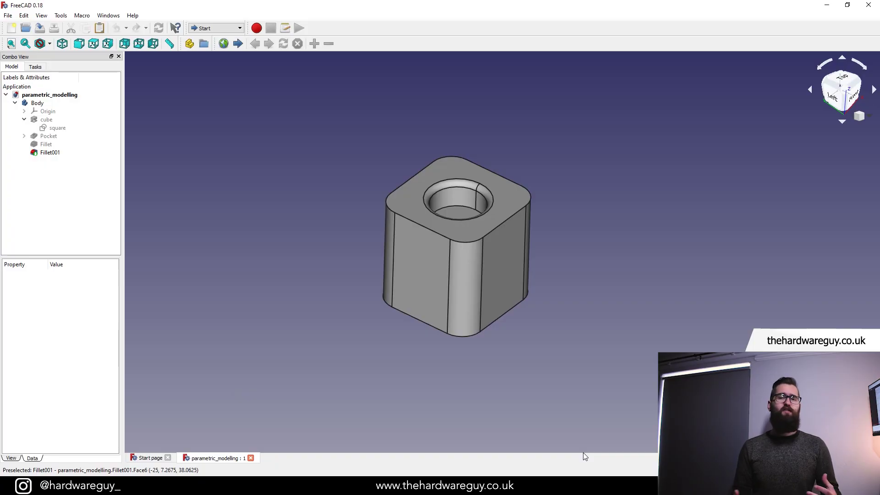
Step: Open the square sketch under the cube feature, inspect its width dimension without changing it, and close the sketch
middle_drag(613, 312, 616, 314)
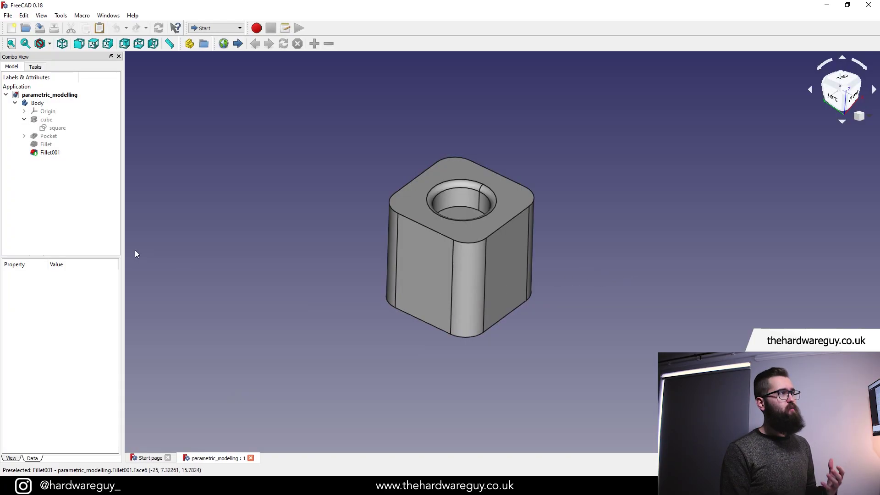
double_click(66, 133)
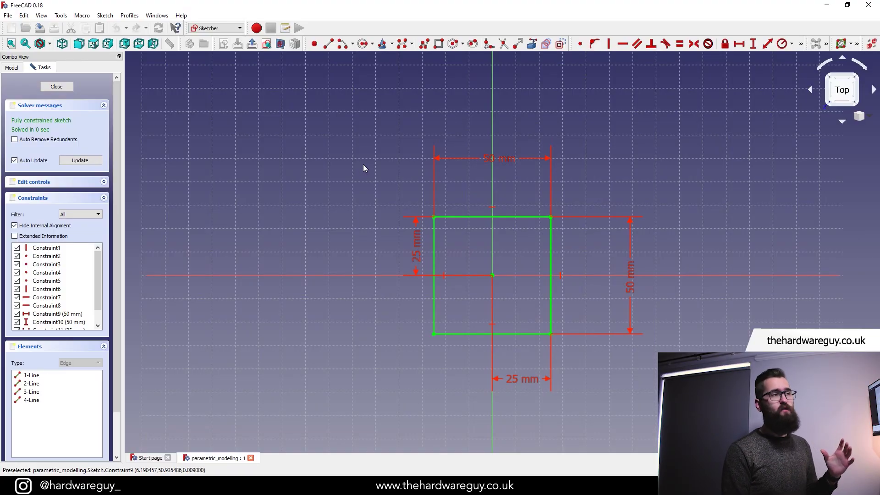
double_click(504, 158)
key(Return)
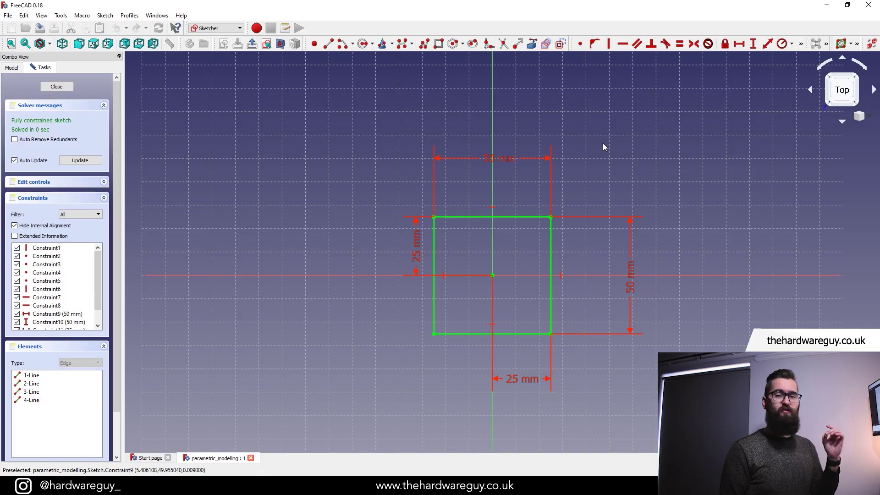
middle_drag(378, 208, 369, 211)
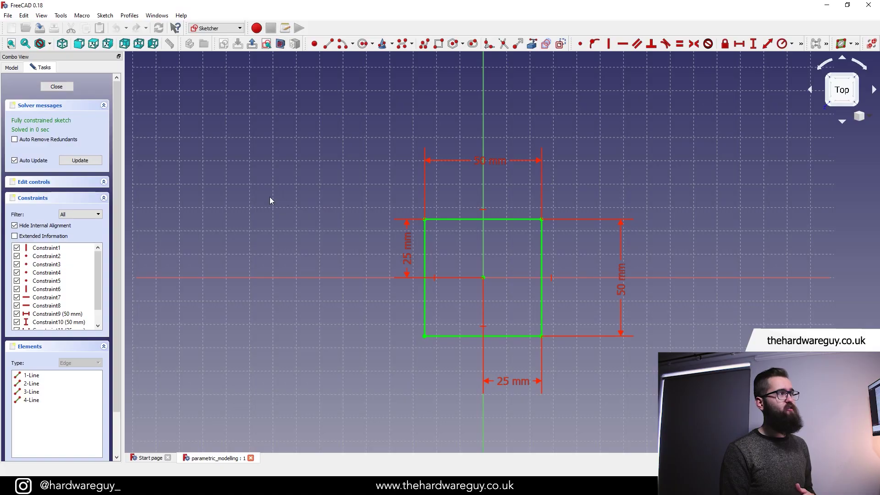
click(57, 86)
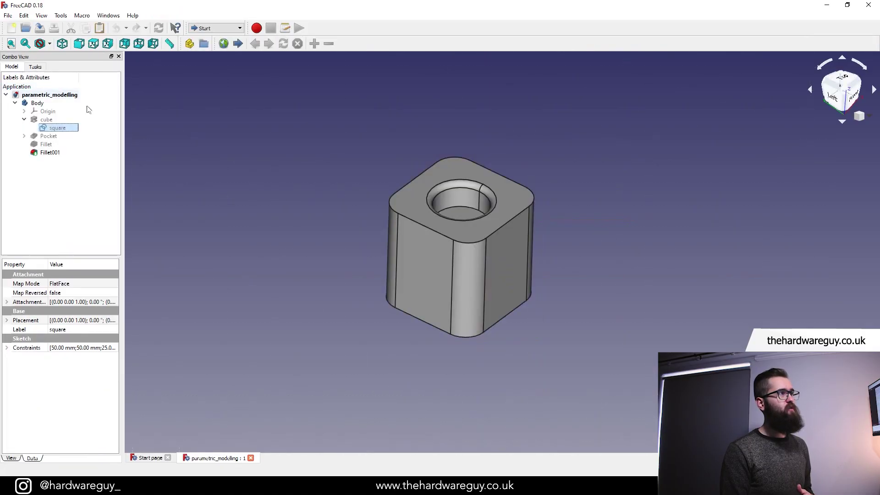
Step: Create a new spreadsheet with the Spreadsheet workbench and rename it "parameters"
click(240, 29)
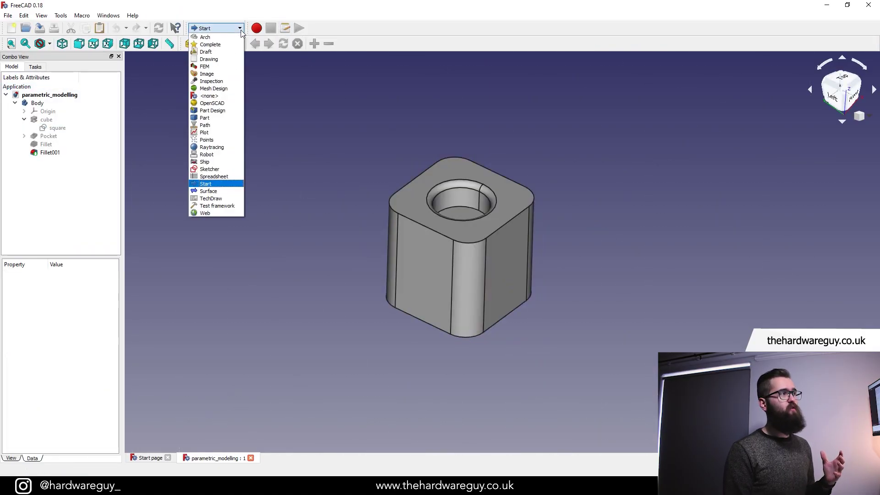
click(230, 177)
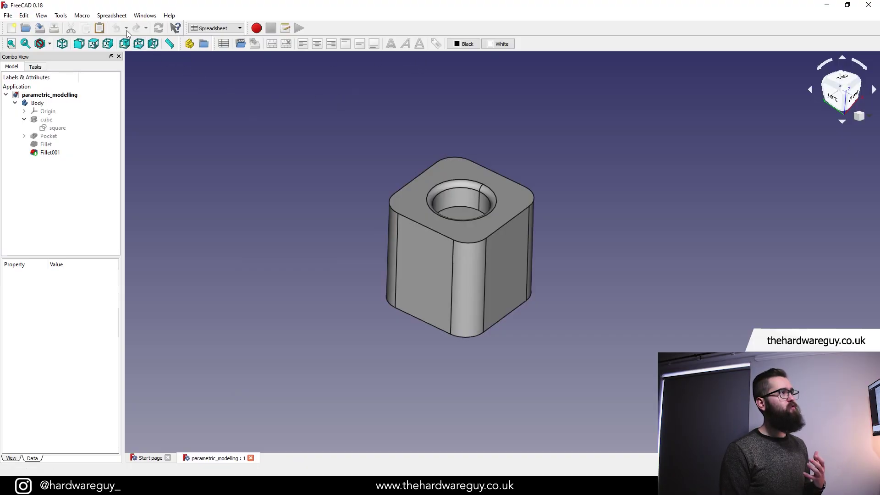
click(117, 17)
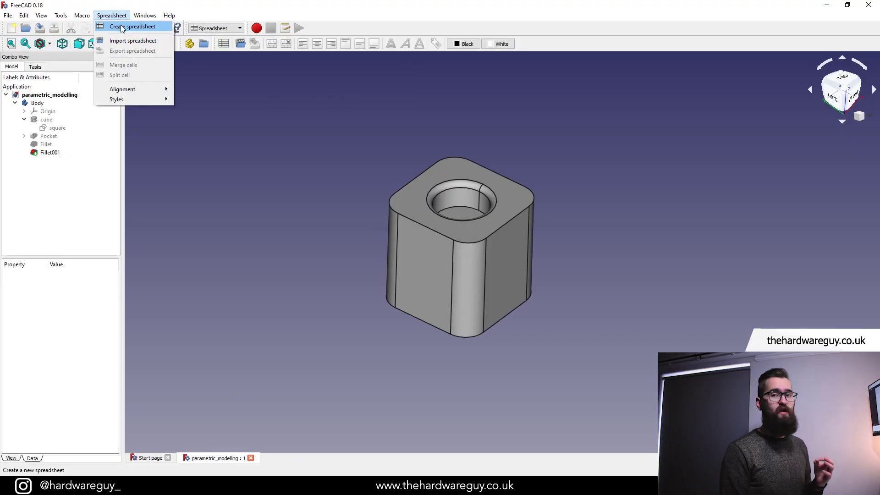
click(121, 26)
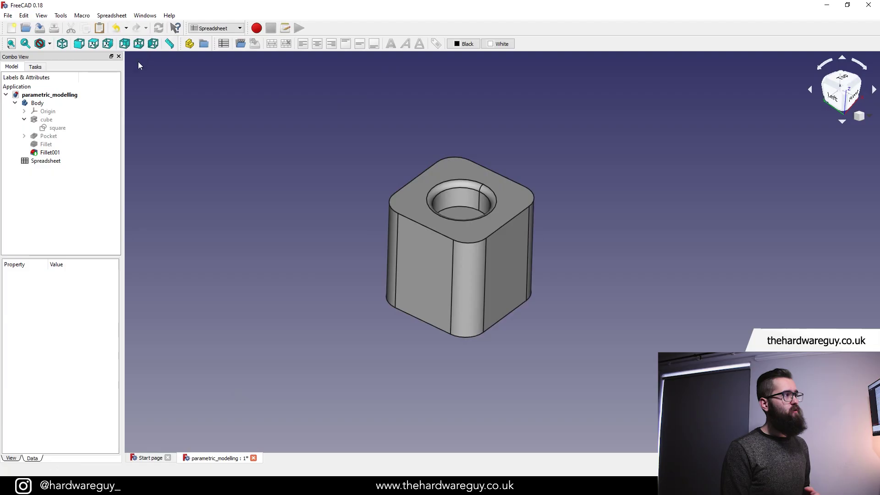
right_click(56, 162)
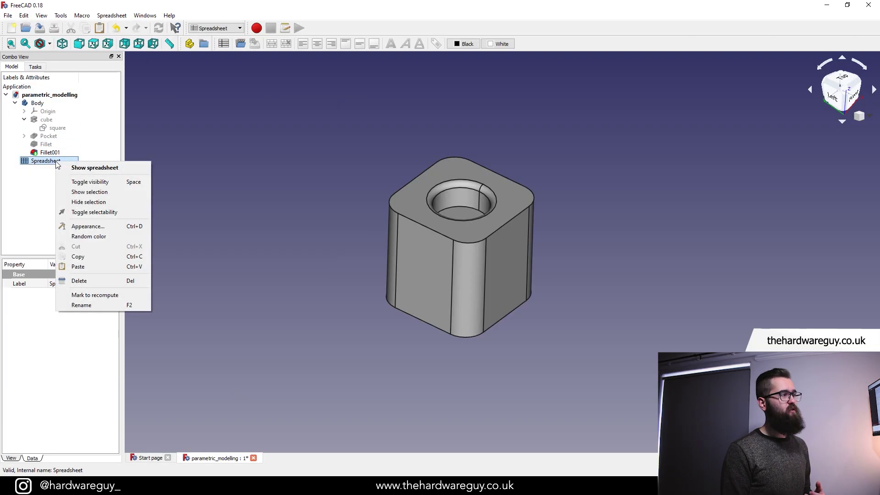
click(89, 305)
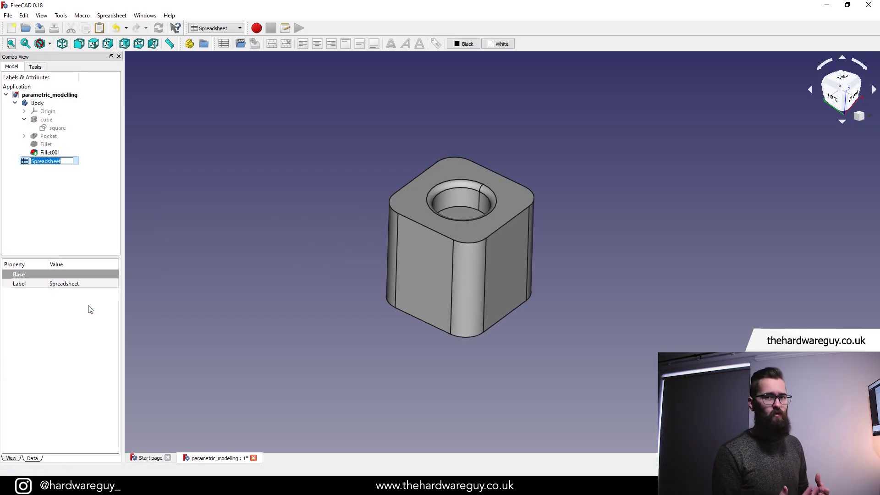
text(parameters)
click(58, 212)
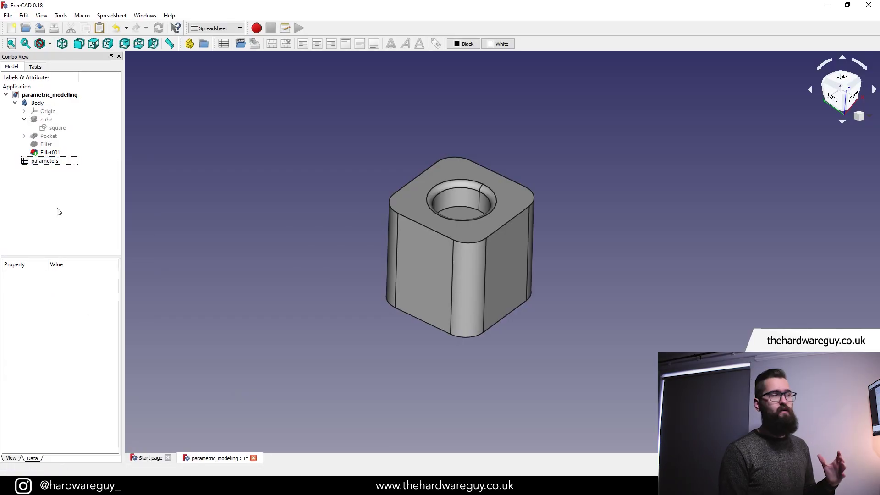
Step: Open the parameters spreadsheet and the square sketch side by side as documents, and review the sketch dimensions that need parameters
double_click(45, 161)
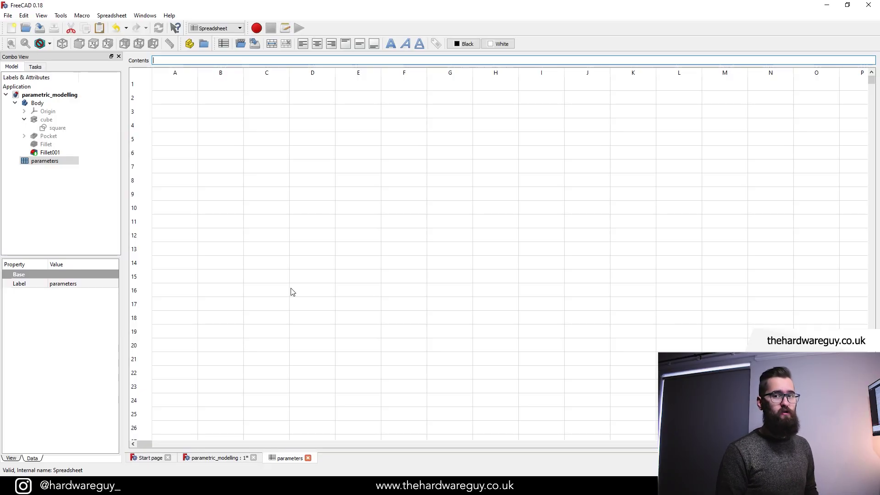
double_click(52, 128)
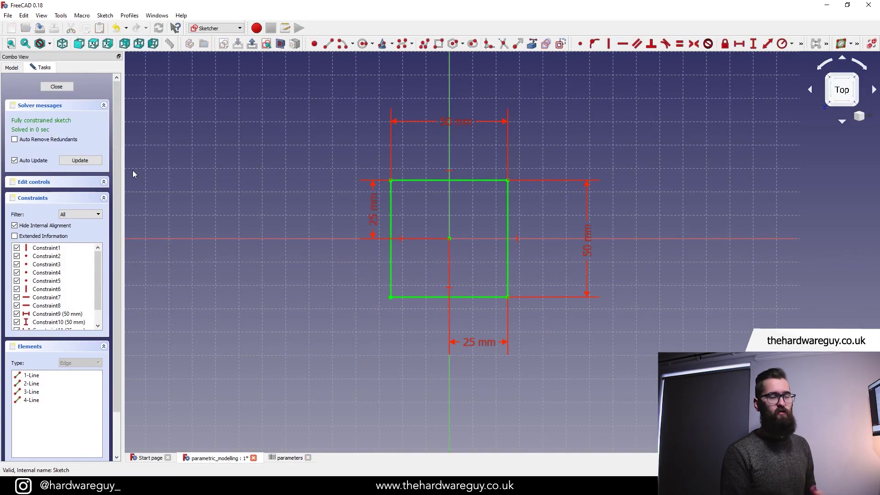
scroll(378, 253, up, 2)
mouse_move(378, 253)
middle_down()
mouse_move(343, 302)
mouse_move(330, 304)
mouse_move(366, 280)
middle_up()
scroll(328, 302, down, 2)
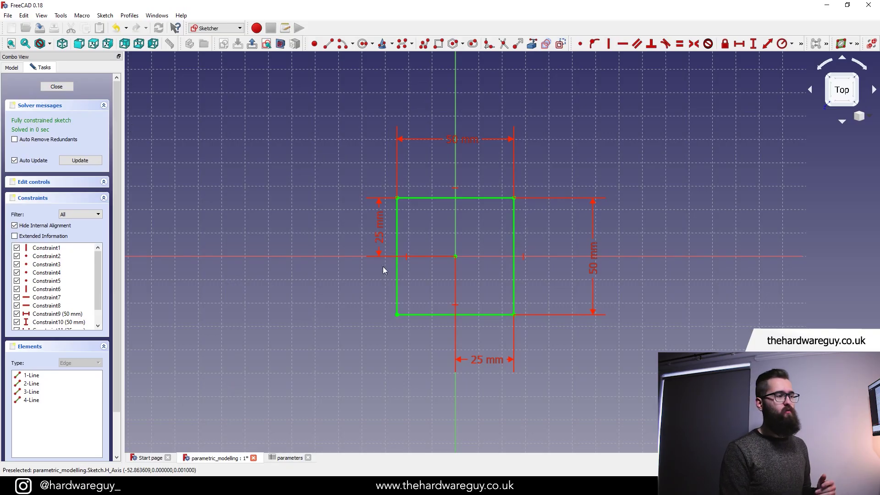
click(288, 457)
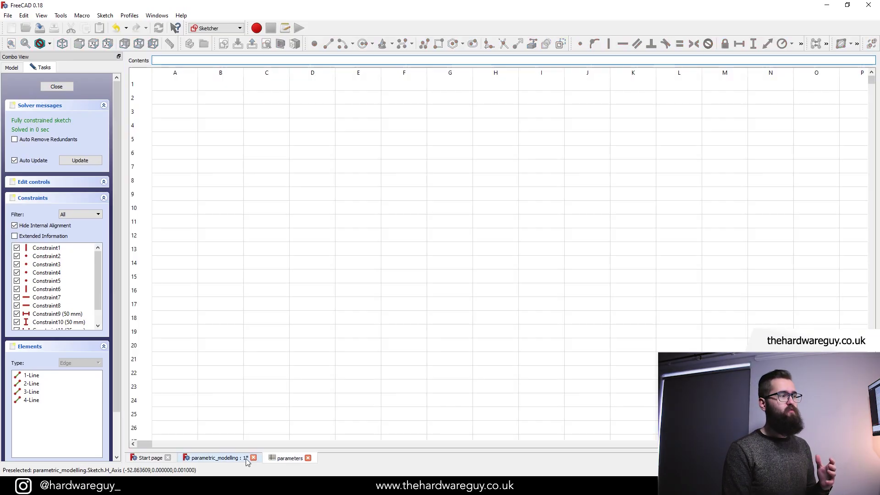
click(230, 459)
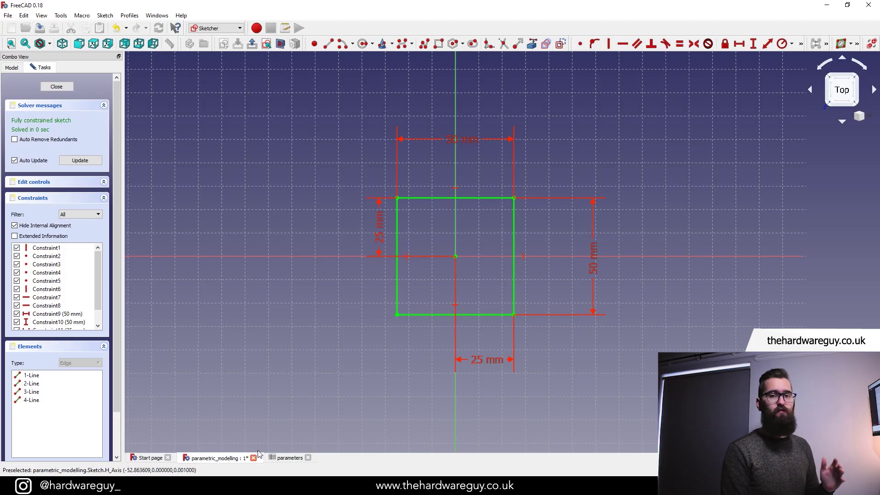
click(280, 457)
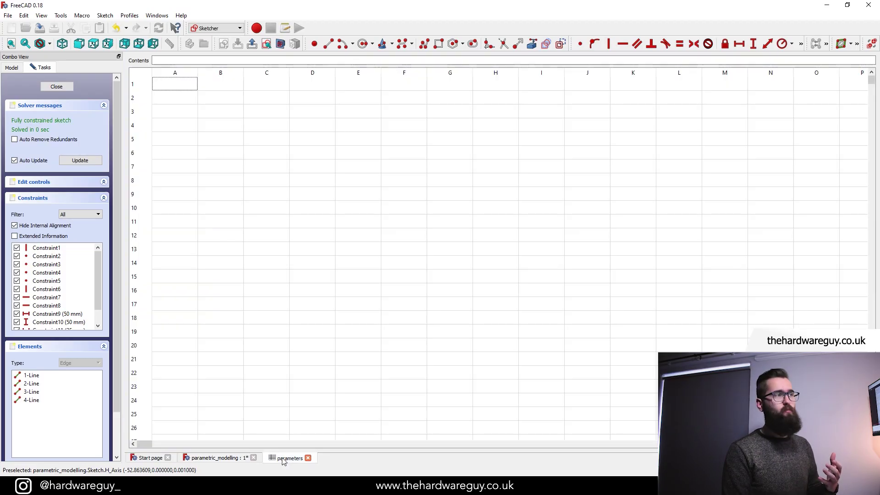
key(ctrl+Tab)
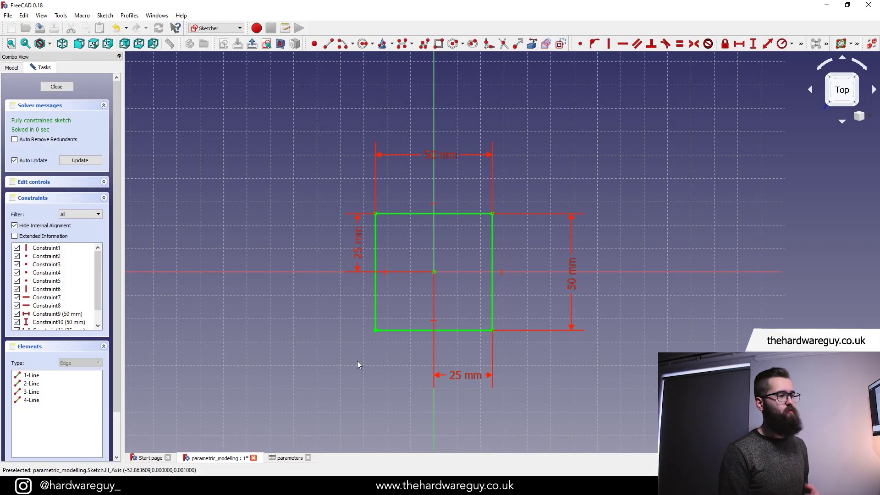
Step: In the parameters spreadsheet, enter the label "width" in cell A1 and the value 50 in cell B1
click(292, 457)
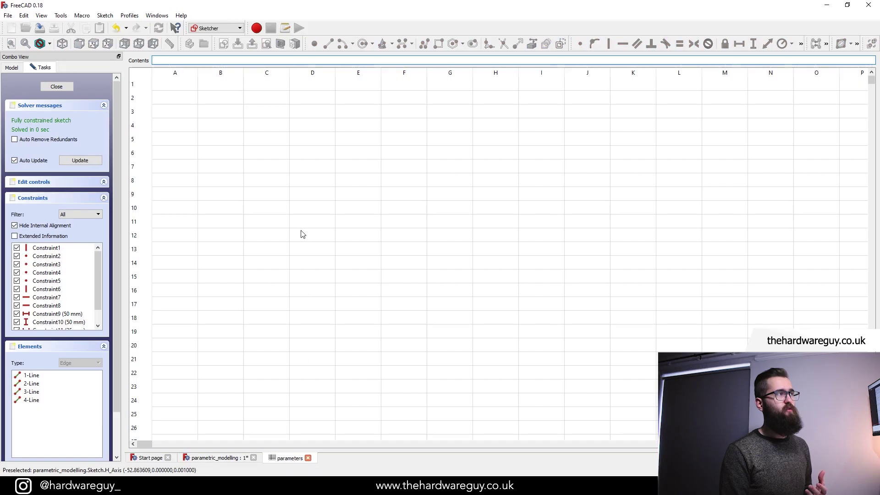
click(178, 87)
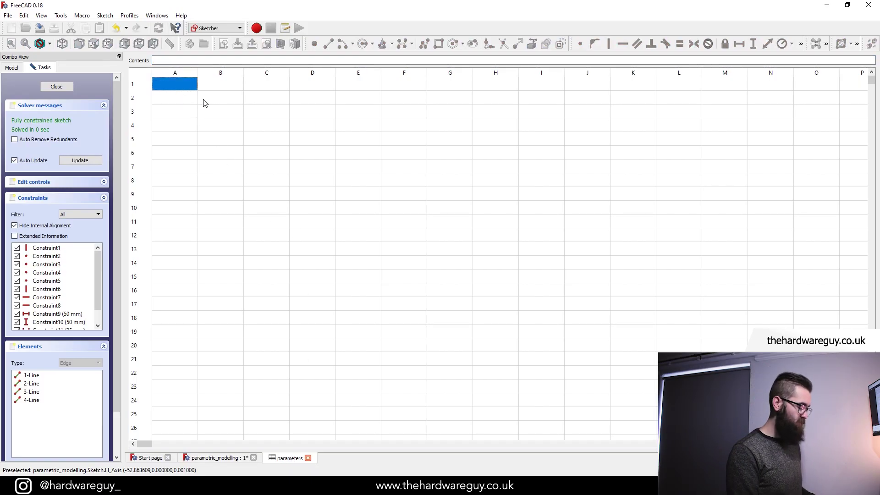
text(width)
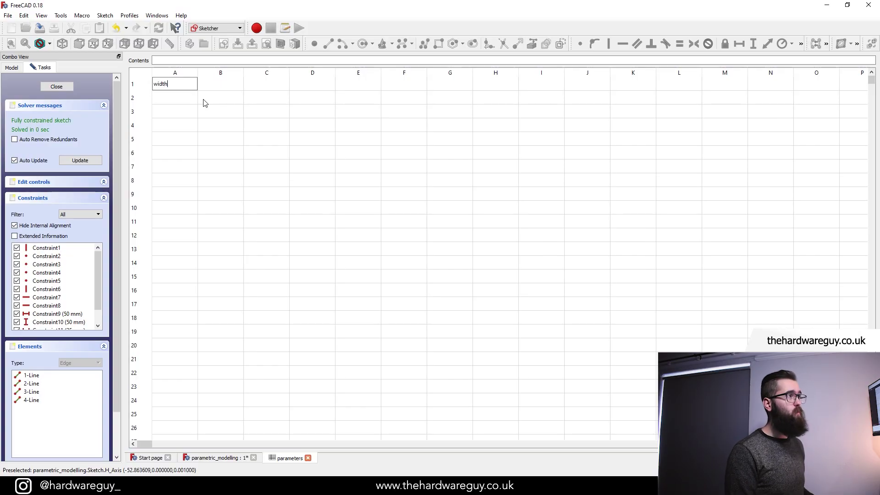
click(217, 88)
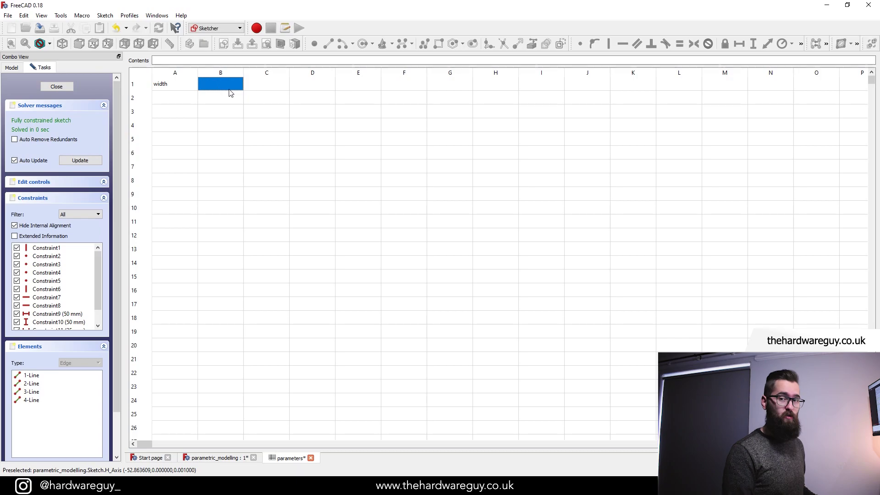
text(50)
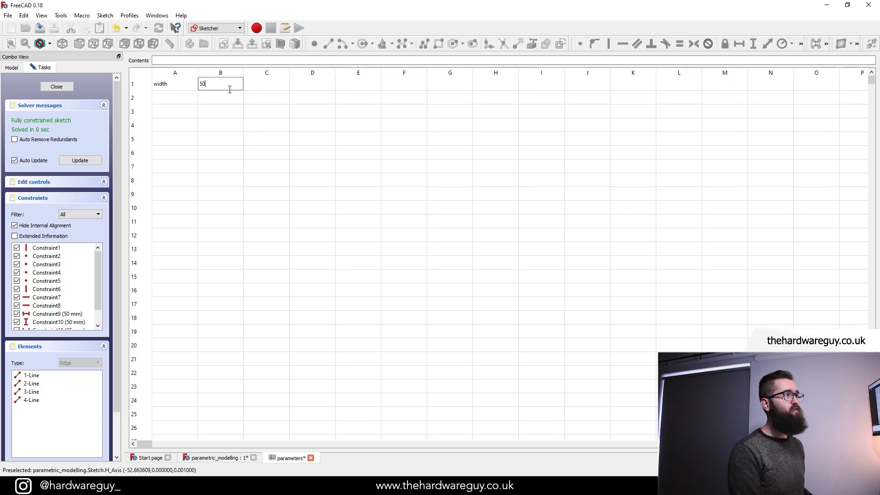
click(231, 97)
click(233, 88)
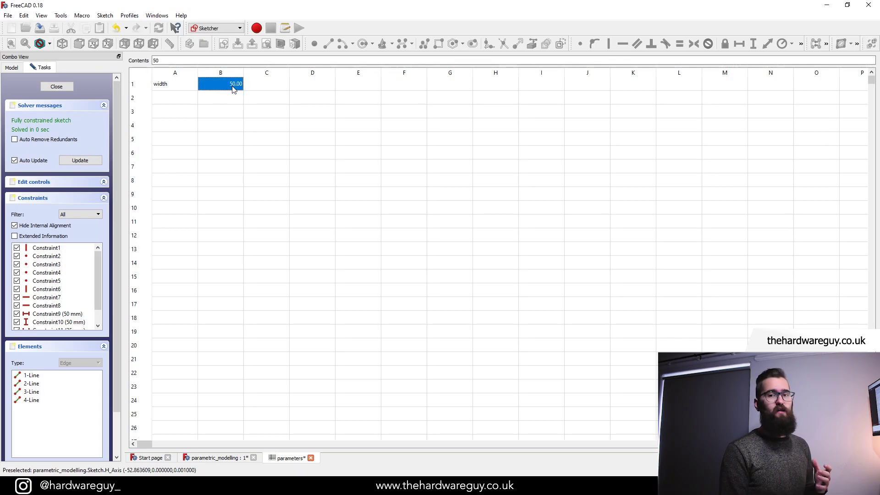
Step: Give cell B1 the alias "width" and the display unit mm in its cell properties
right_click(234, 87)
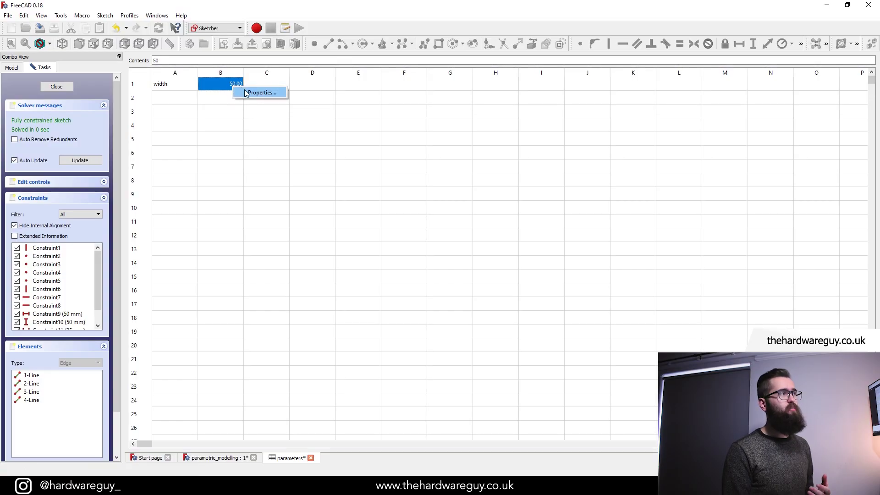
click(246, 93)
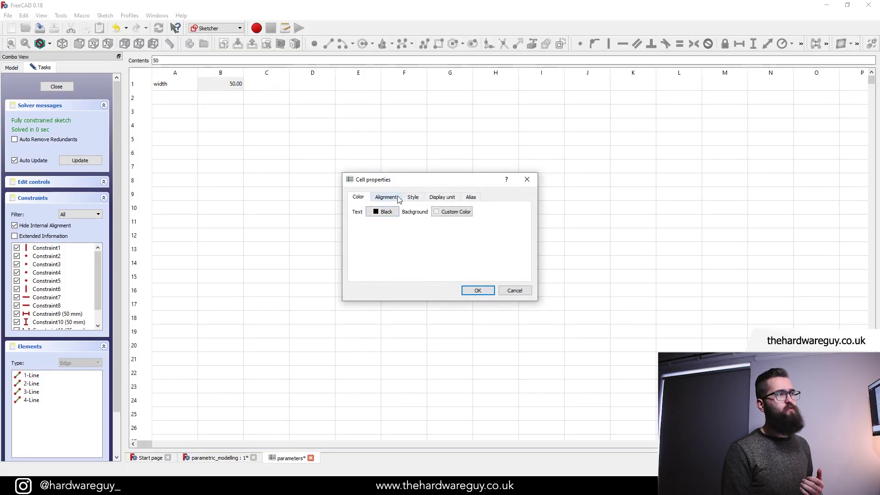
click(471, 197)
click(430, 210)
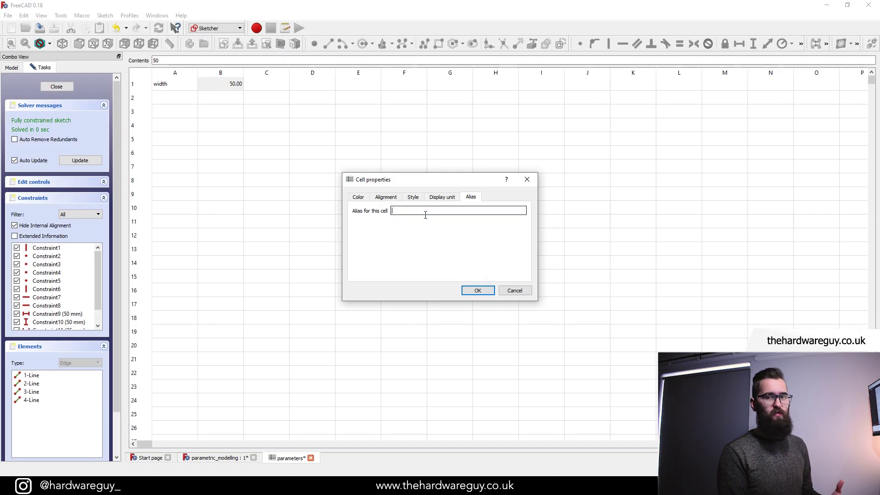
text(width)
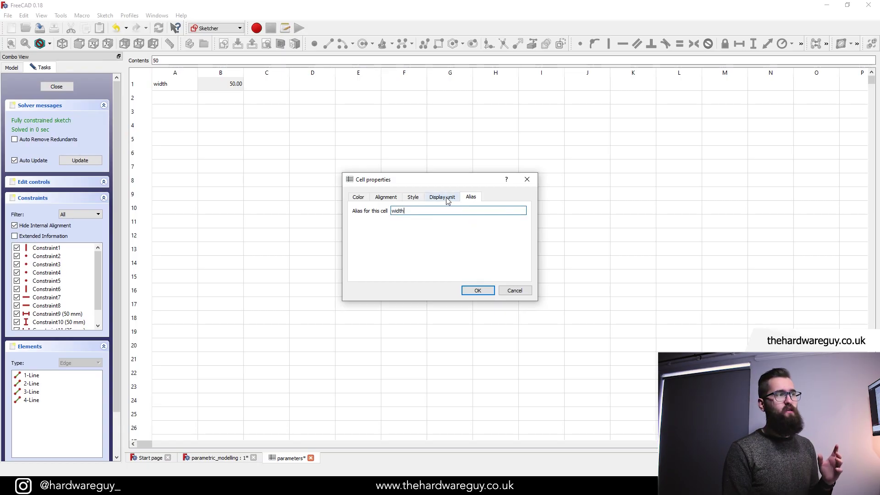
click(447, 201)
click(436, 210)
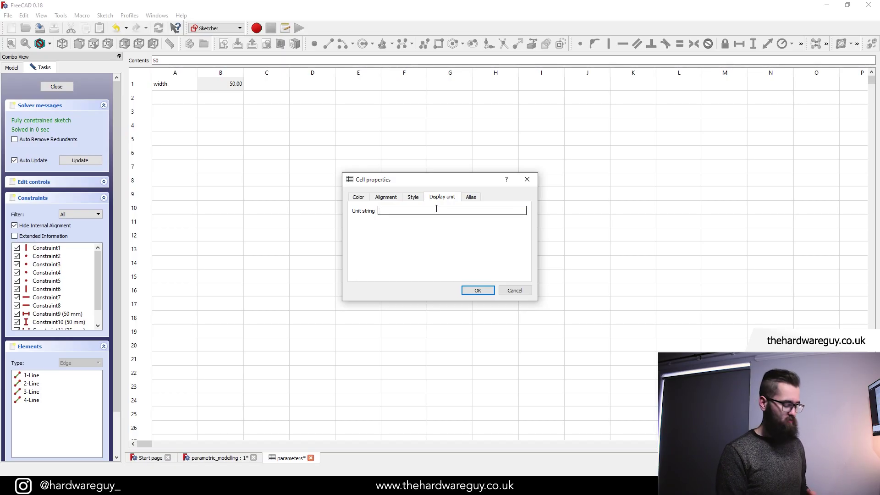
text(mm)
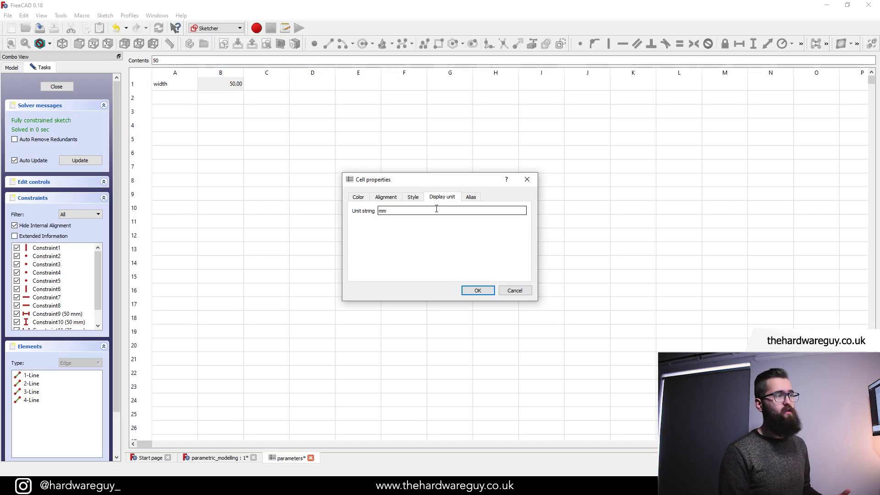
click(477, 290)
click(227, 137)
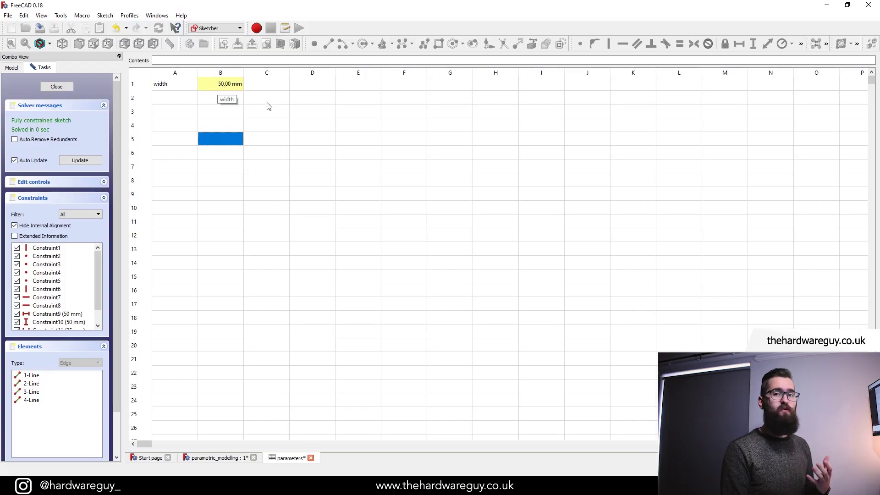
Step: In the parameters spreadsheet, enter the label "length" in cell A2 and the value 50 in cell B2
key(Up)
key(Up)
key(Up)
key(Left)
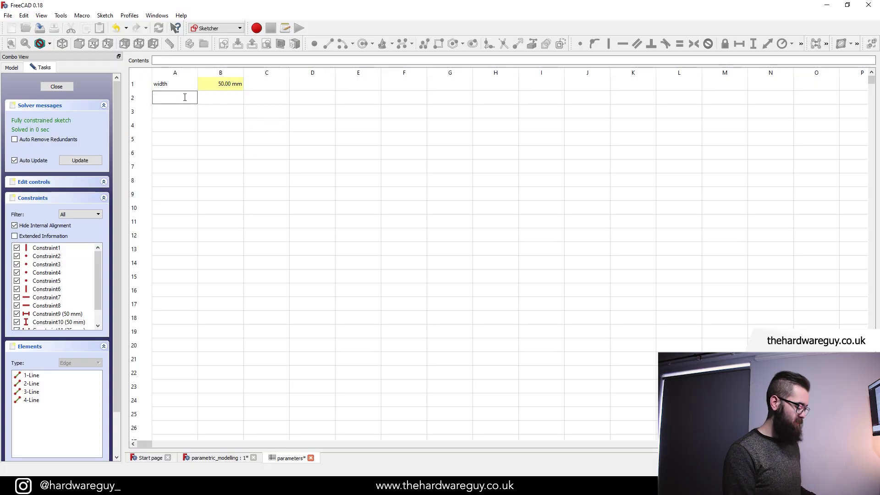
text(length)
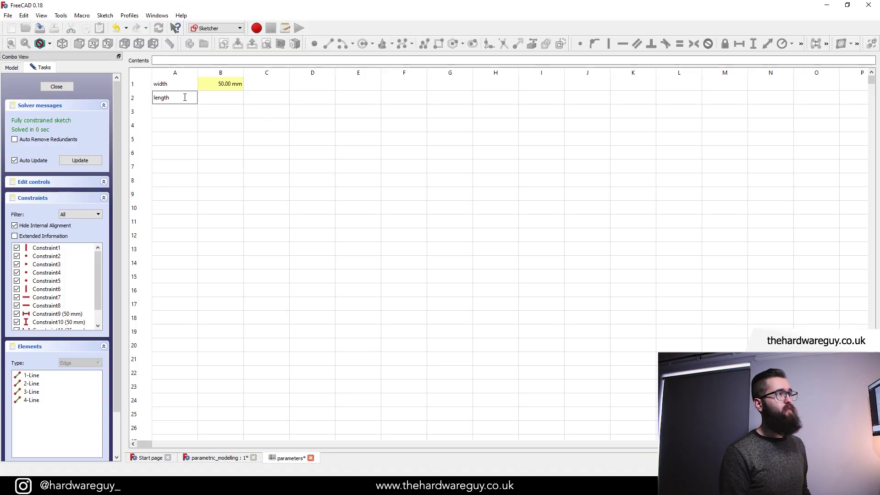
click(225, 101)
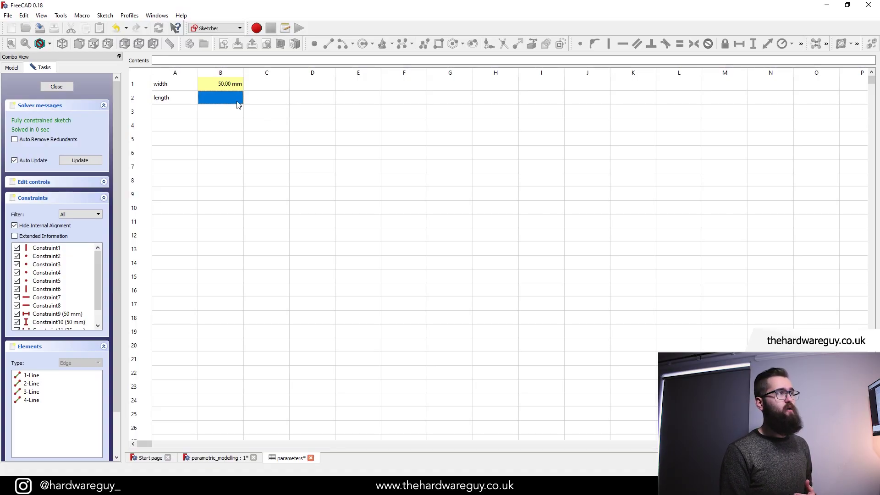
double_click(234, 100)
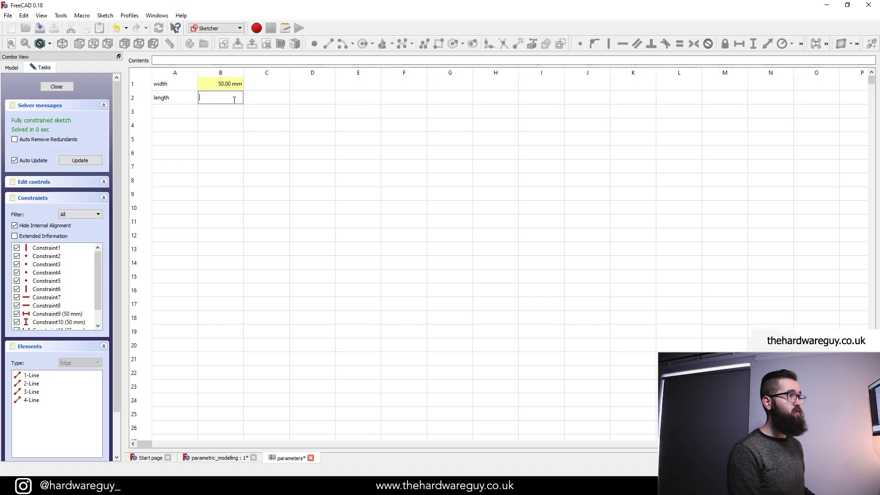
text(50)
key(Return)
Step: Give cell B2 the display unit mm and the alias "length" in its cell properties
right_click(234, 102)
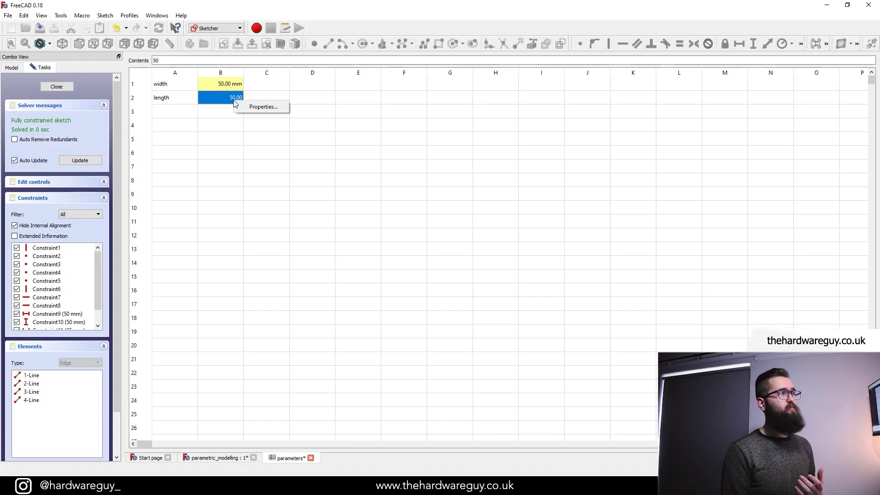
click(241, 106)
click(443, 199)
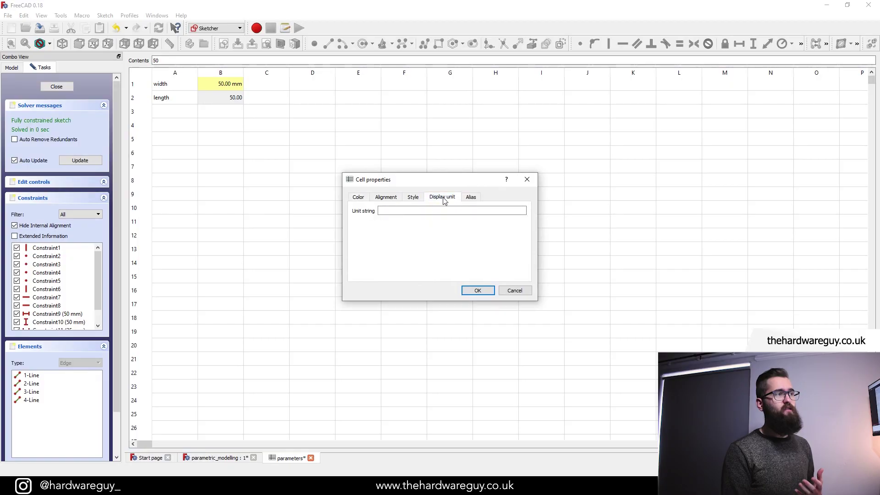
click(414, 211)
text(m)
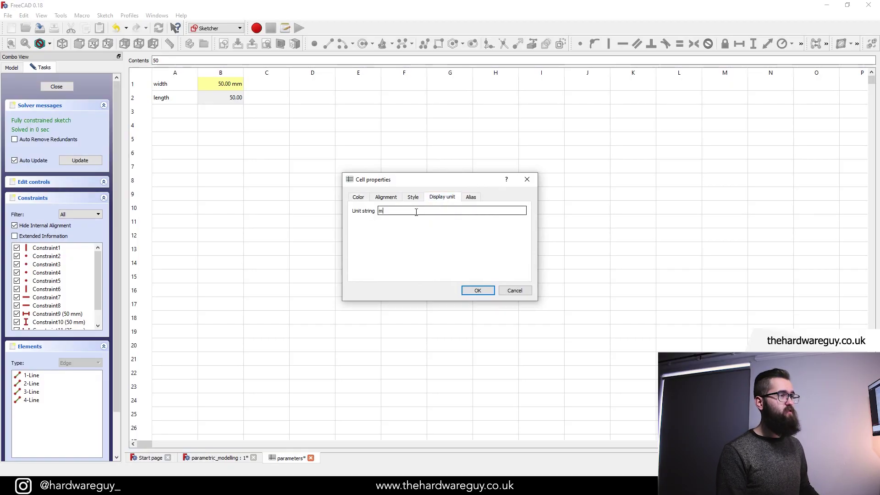
text(m)
click(471, 197)
click(451, 211)
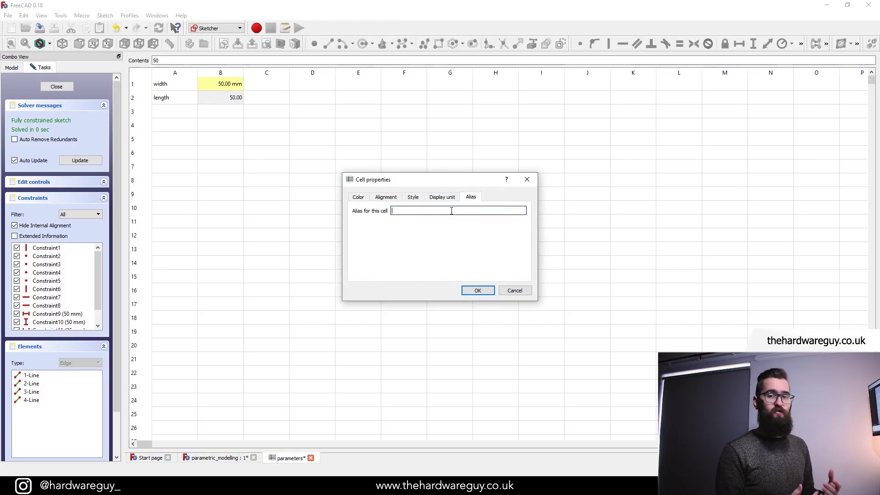
text(length)
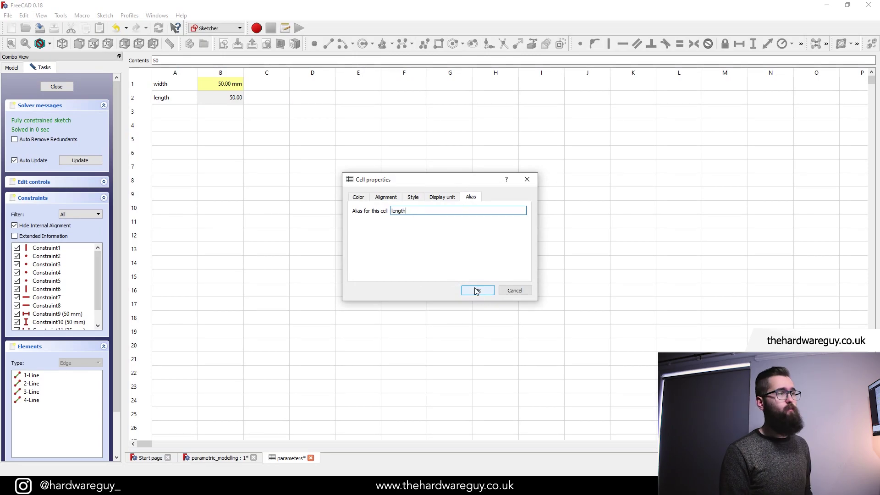
click(477, 291)
click(194, 158)
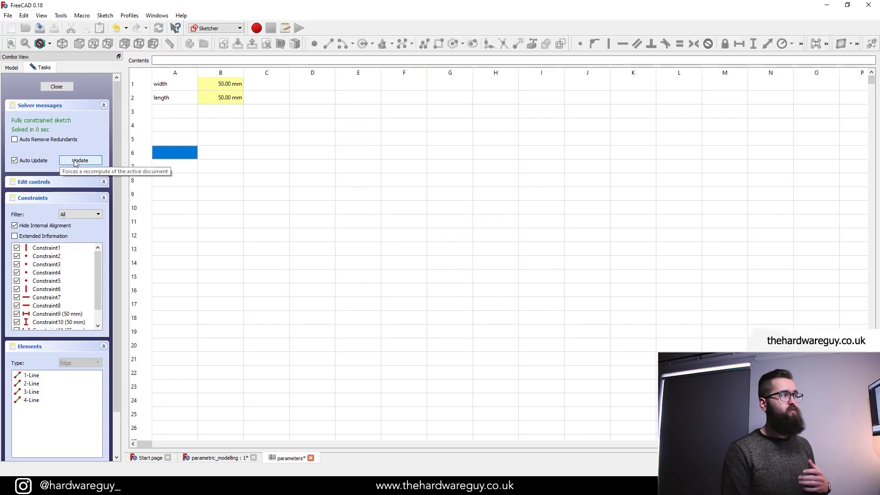
Step: Return to the square sketch and drive its horizontal 50 mm dimension with the formula parameters.width
click(238, 458)
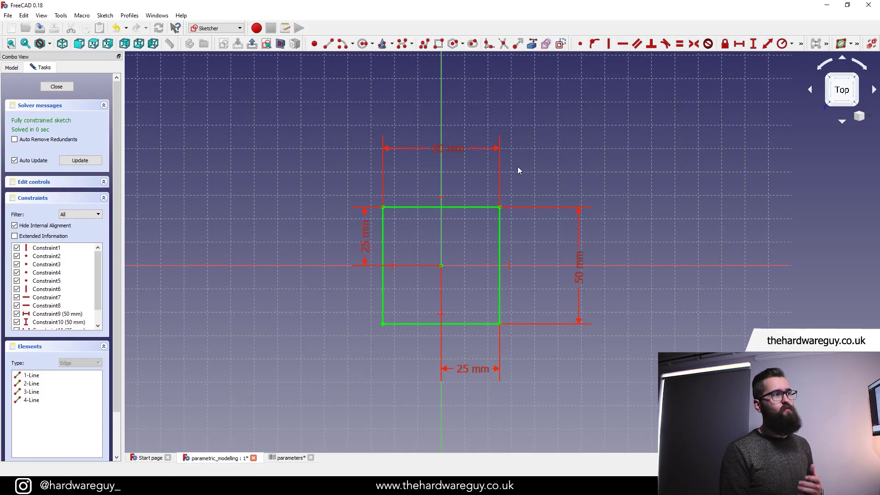
double_click(459, 150)
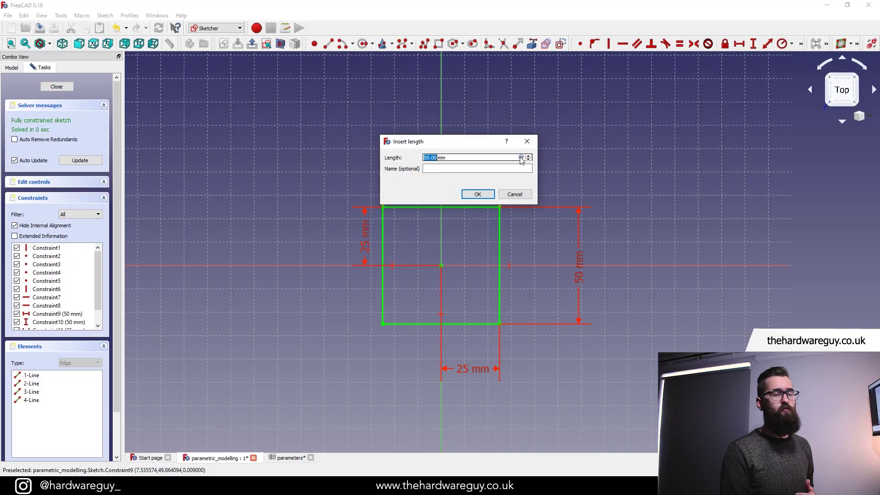
click(521, 158)
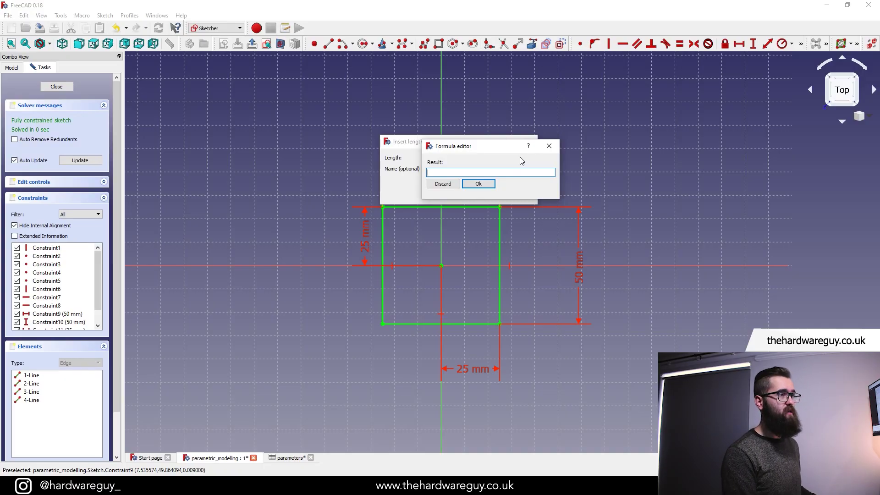
text(p)
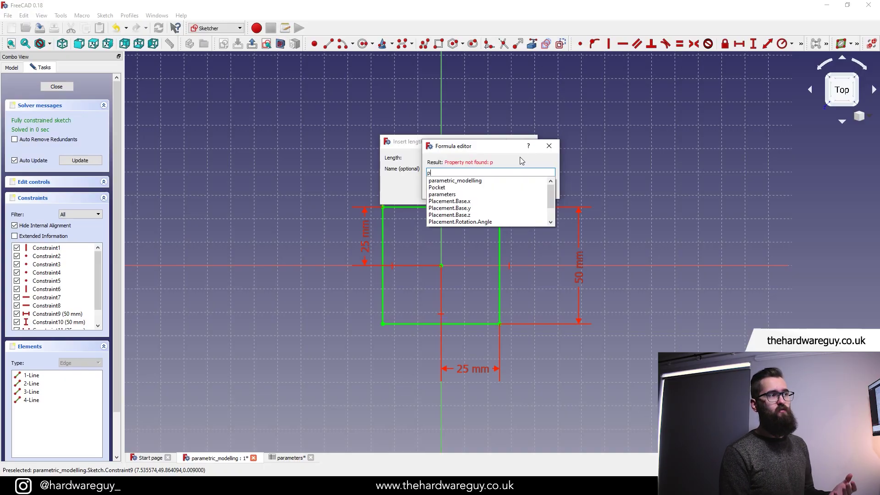
key(Down)
key(Down)
key(Down)
text(.)
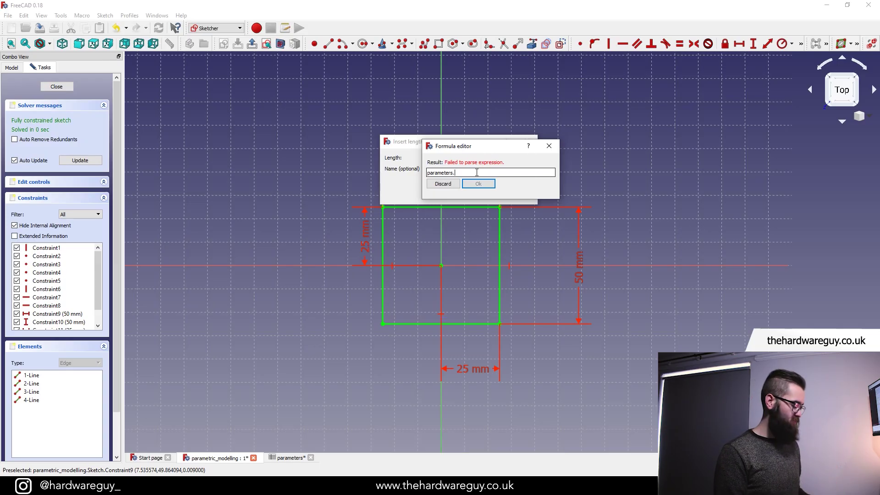
text(wid)
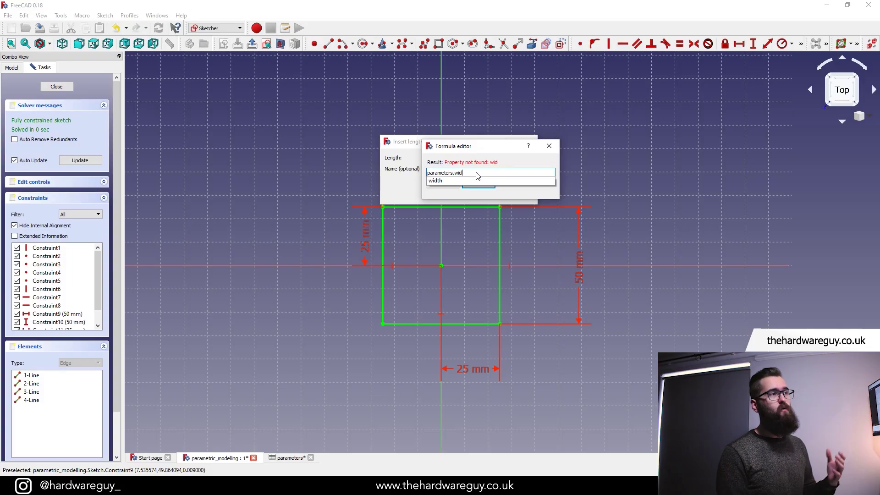
click(446, 181)
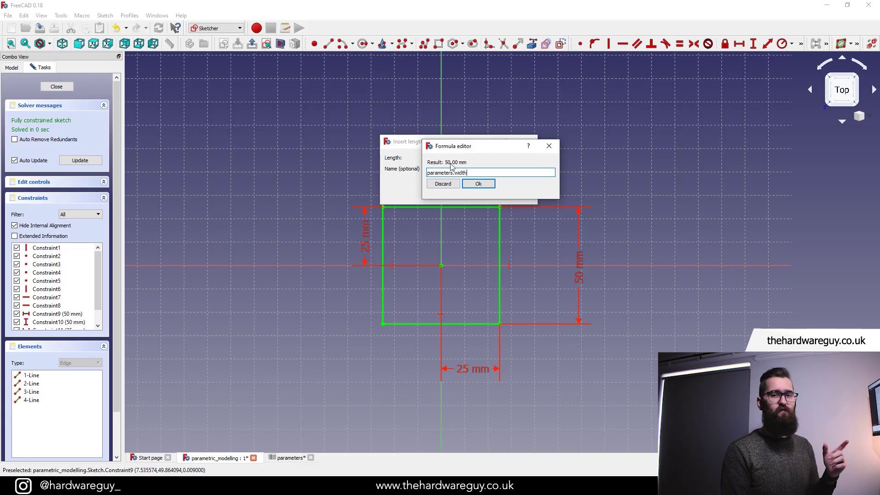
click(482, 184)
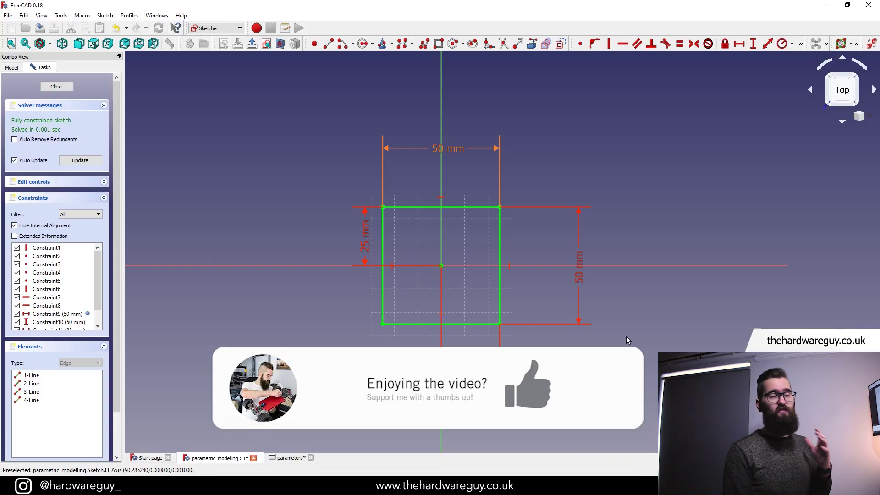
Step: Drive the square's vertical 50 mm dimension with the formula parameters.length
click(584, 279)
double_click(581, 279)
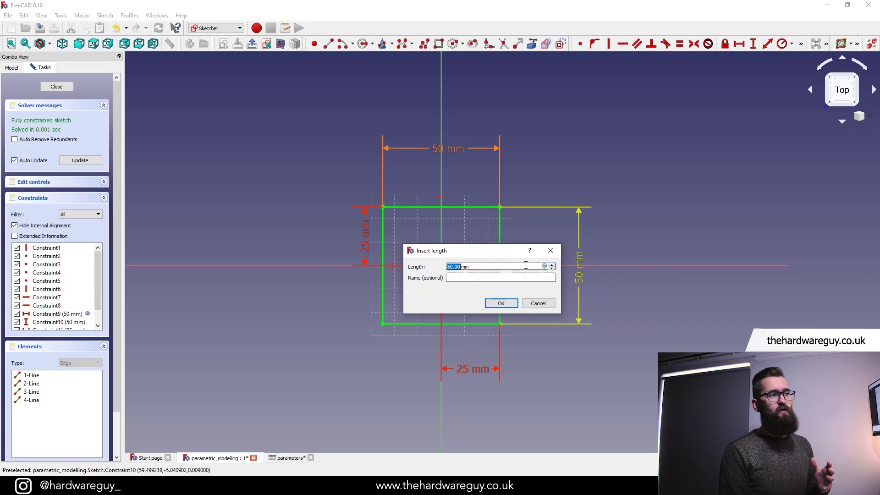
click(546, 267)
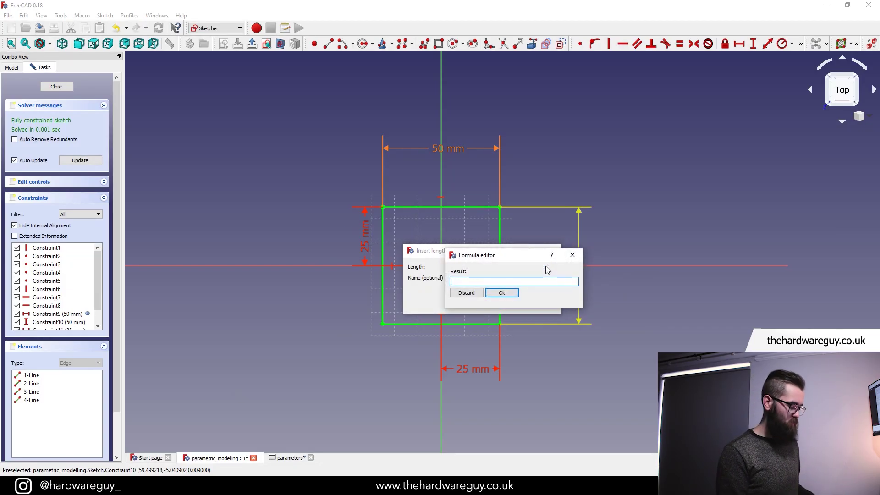
text(p)
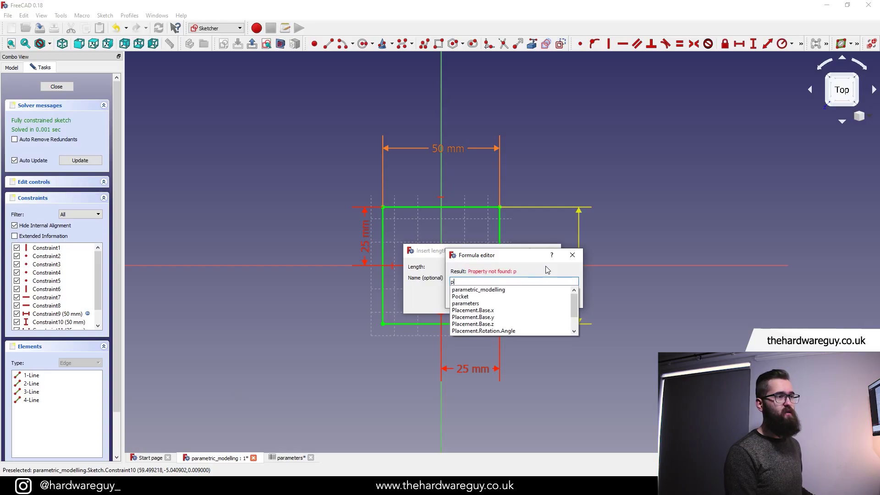
text(arameters.)
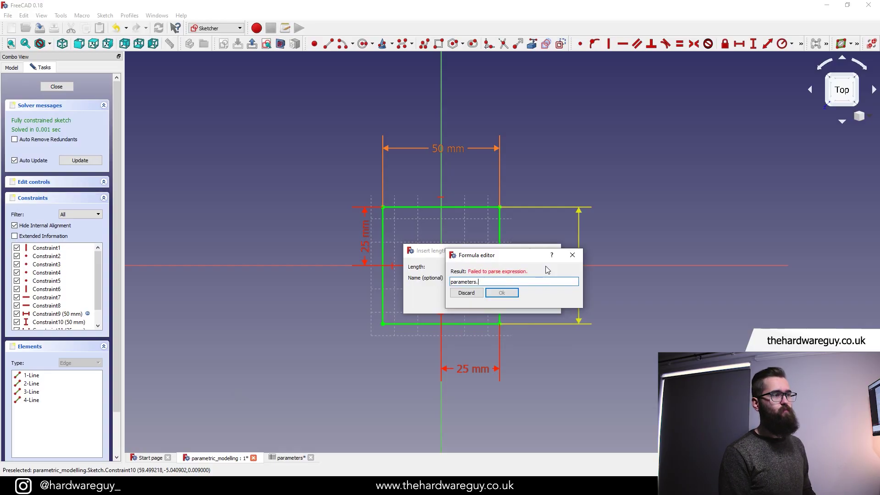
text(length)
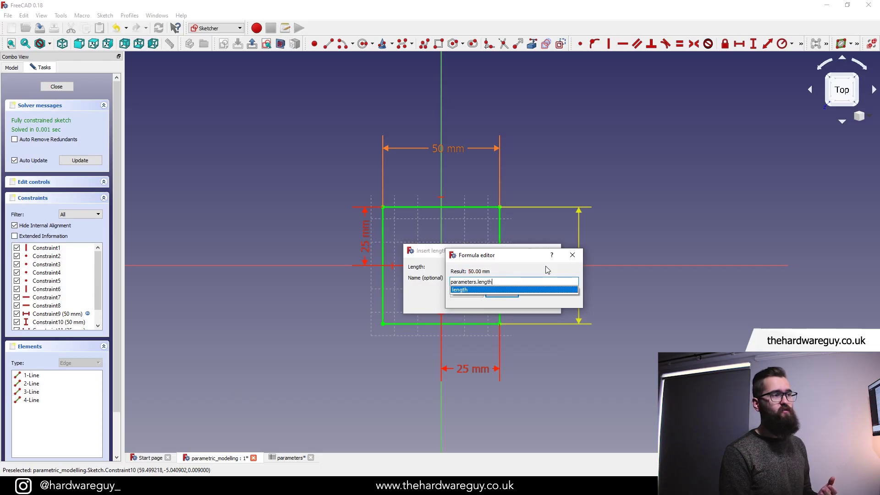
key(Return)
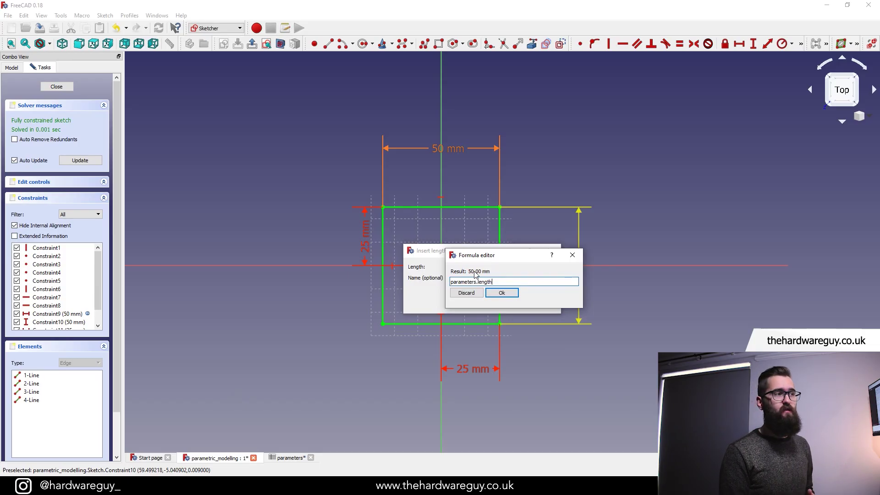
click(502, 293)
click(495, 295)
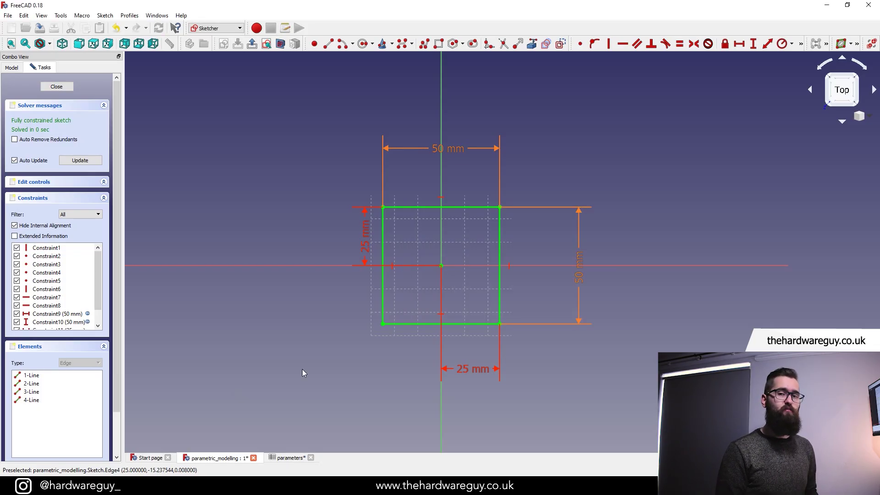
Step: Drive the horizontal 25 mm dimension from the origin to the square's corner with the formula parameters.width / 2
middle_drag(302, 369, 309, 356)
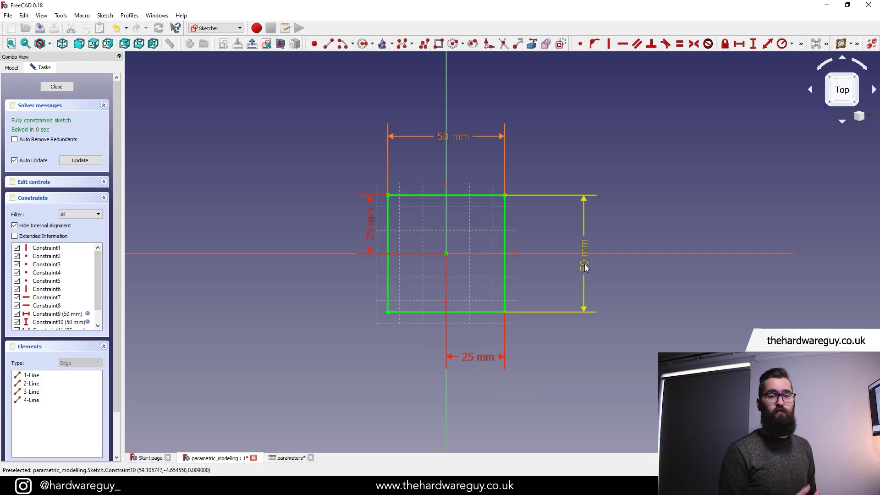
double_click(480, 362)
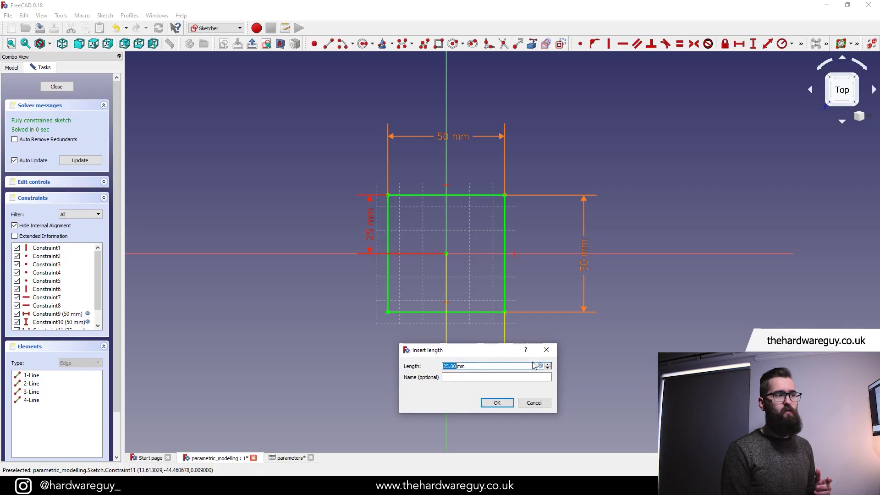
click(540, 366)
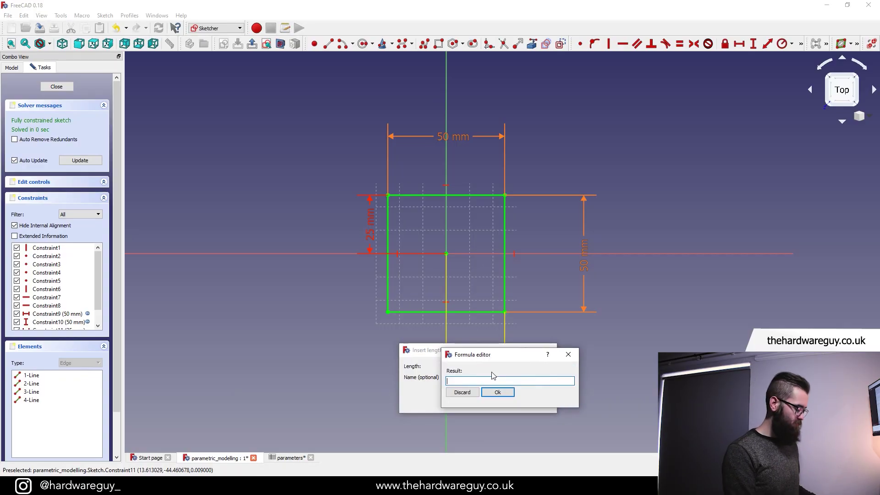
text(parameters.)
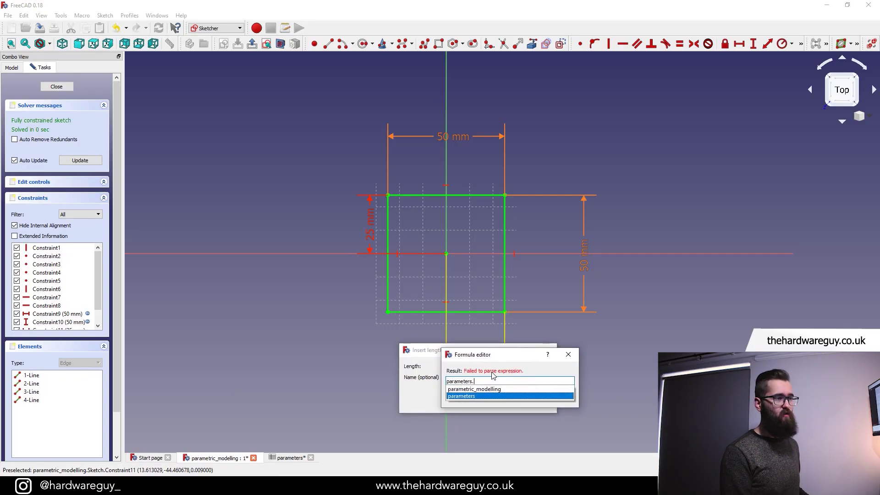
text(width)
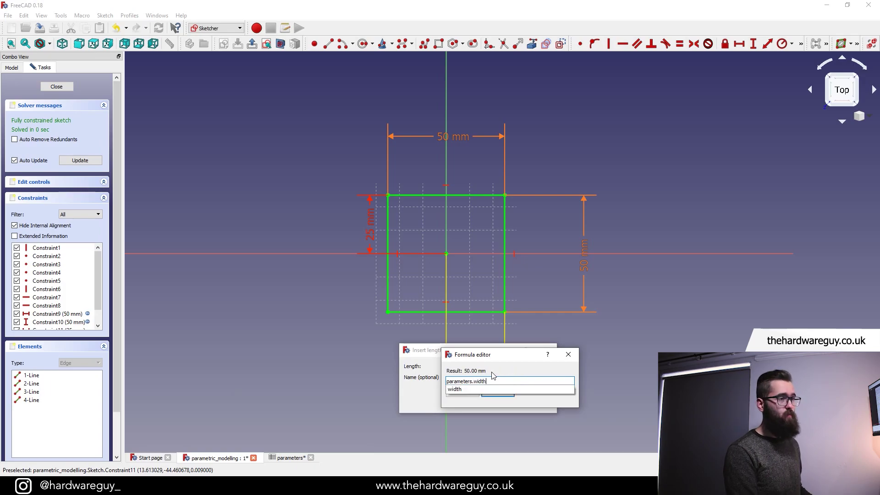
key(Down)
key(Return)
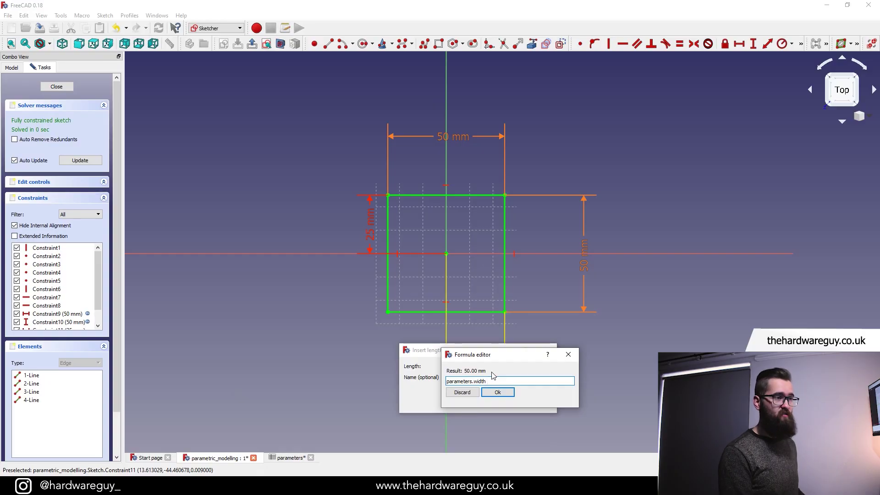
text(/ 2)
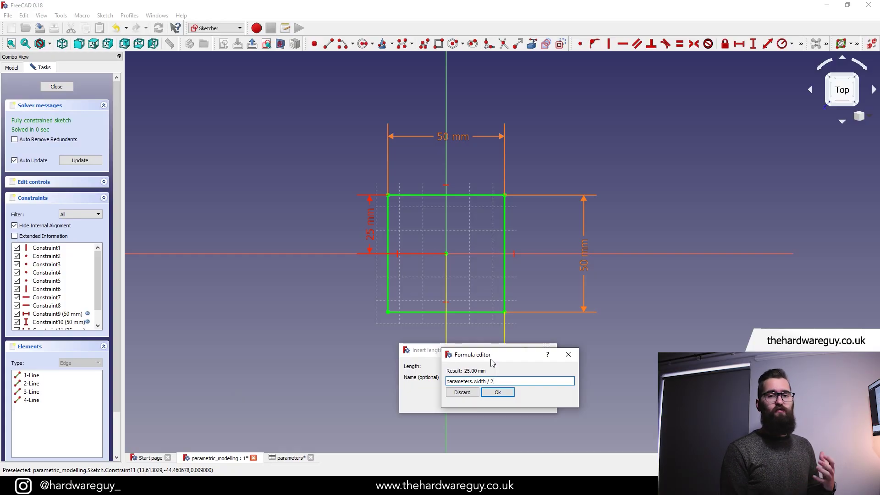
click(498, 392)
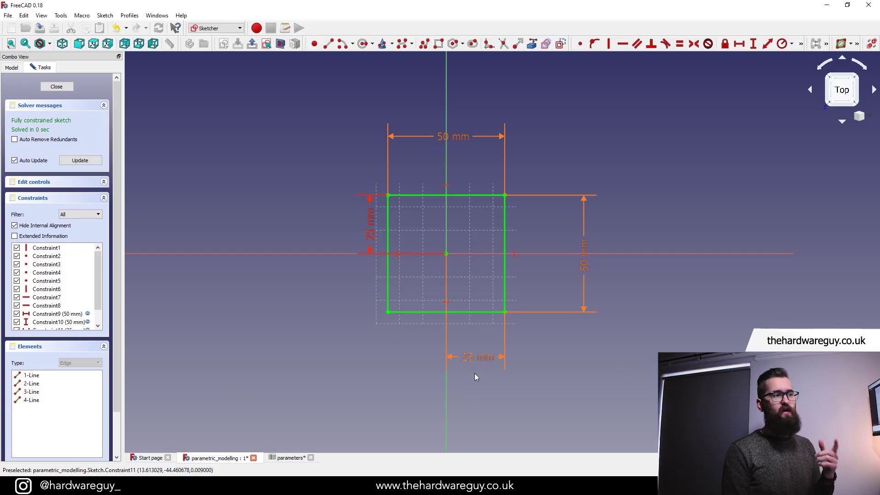
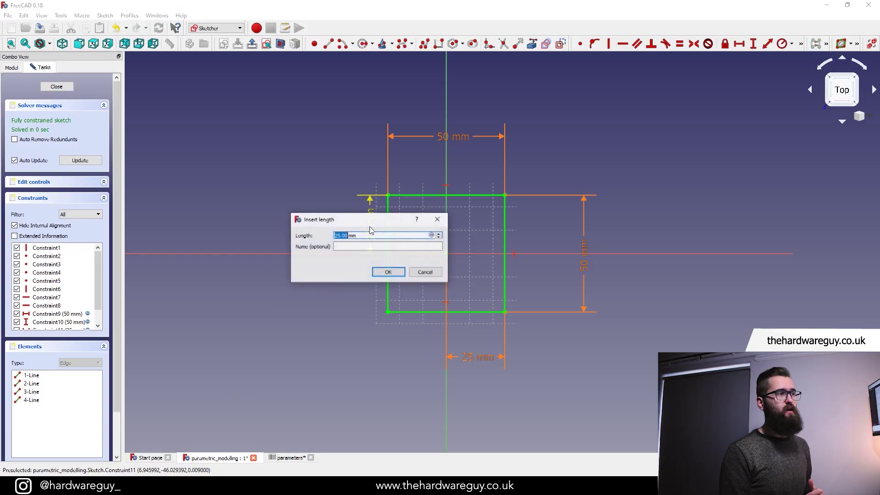
Step: Drive the vertical 25 mm dimension from the origin to the square's corner with the formula parameters.length / 2
text(=)
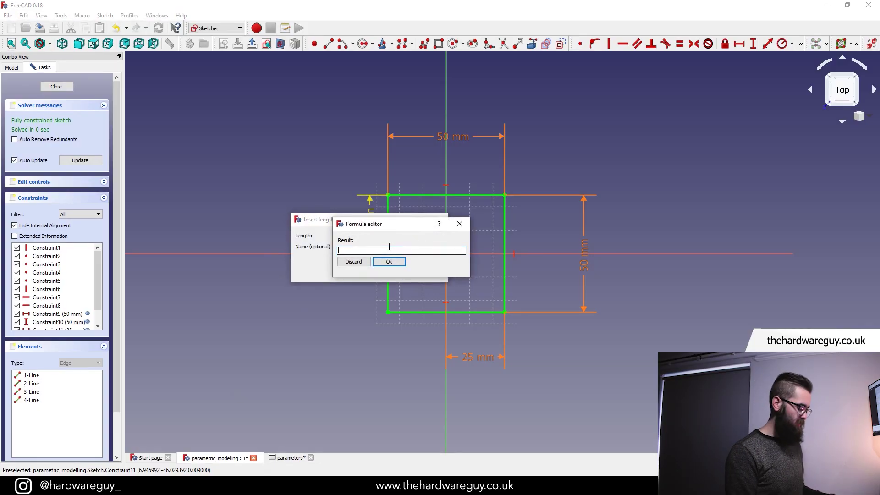
text(parameters.)
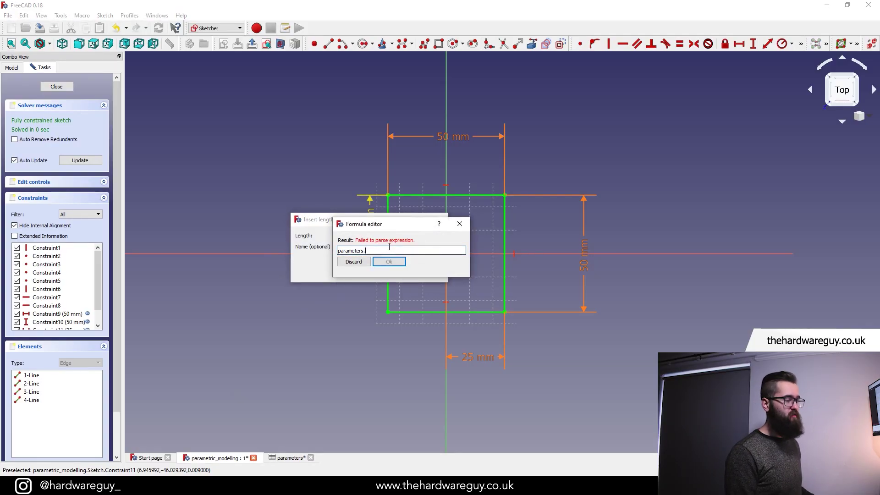
text(length)
key(Return)
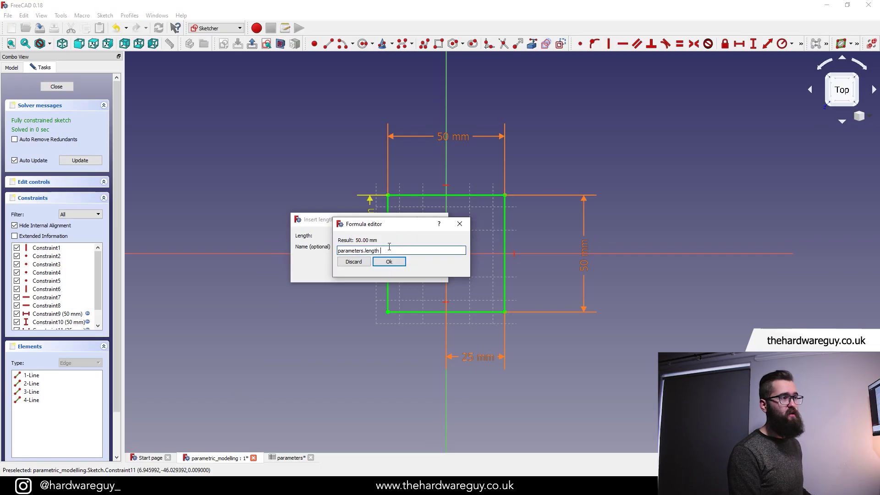
text(/ 2)
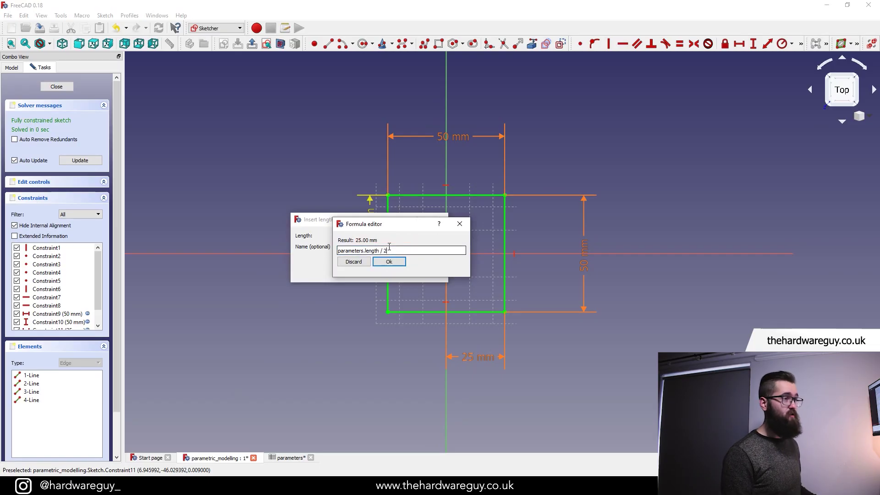
click(389, 261)
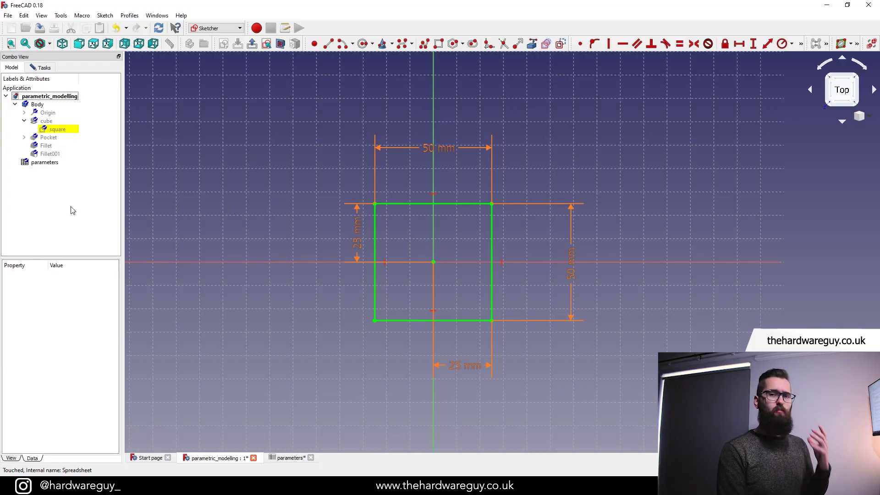
Step: Open the circle sketch under the Pocket feature and examine its radius dimension
click(24, 137)
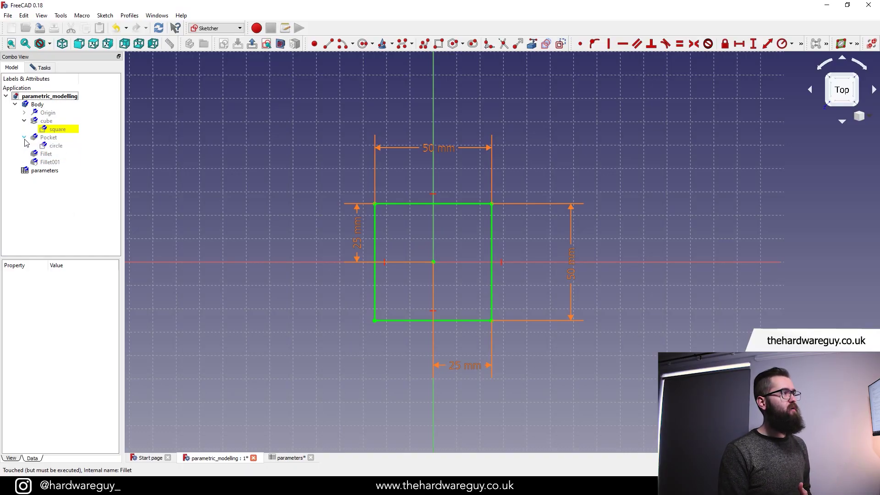
double_click(55, 146)
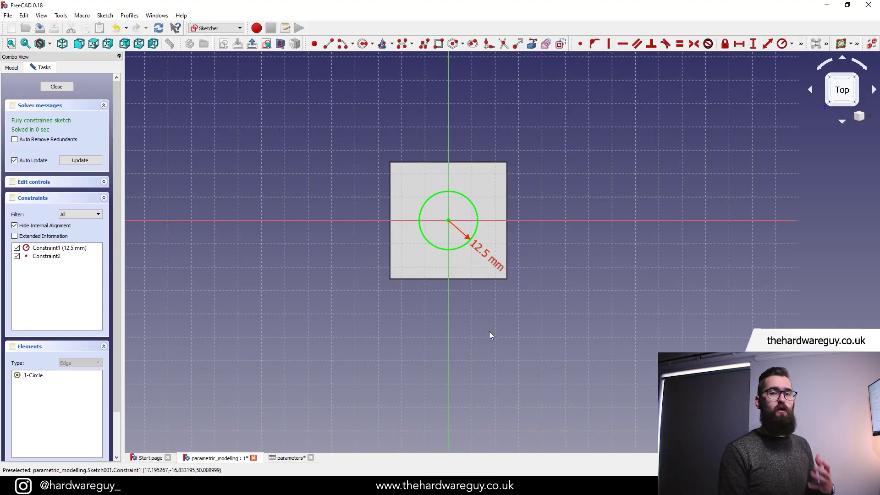
middle_drag(488, 326, 489, 337)
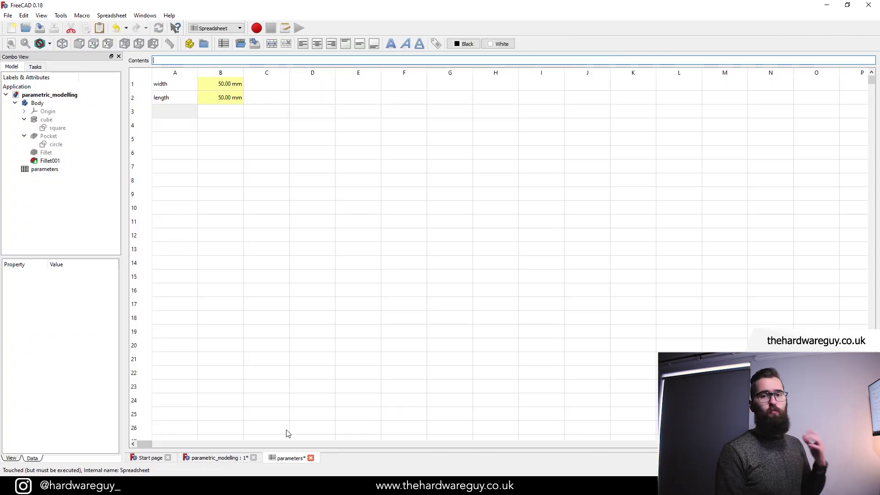
Step: Add a pocket_diameter row to the parameters spreadsheet, with the label in A3 and the value 12.5 in B3
click(176, 114)
double_click(176, 113)
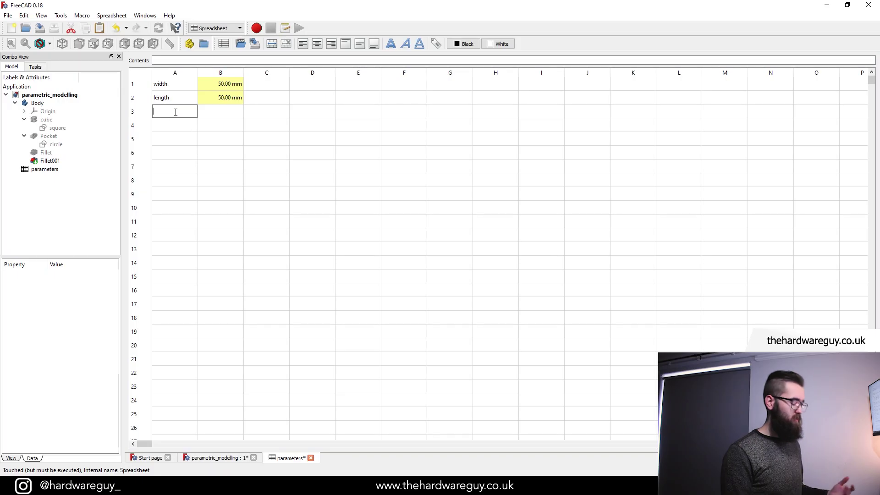
text(pocket_diameter)
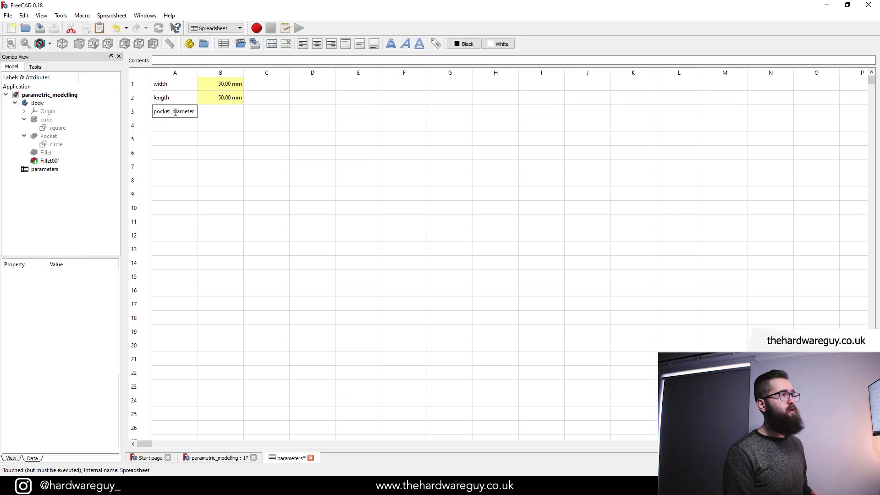
key(Return)
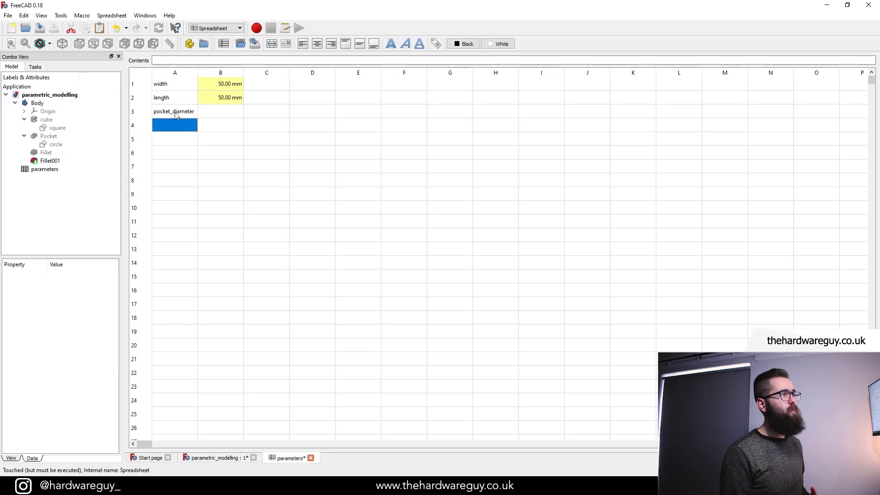
click(213, 115)
double_click(221, 115)
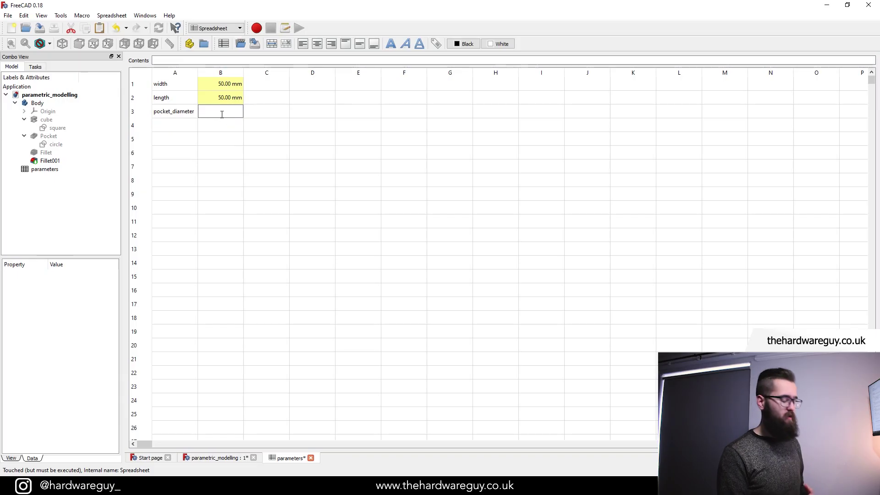
text(12.5)
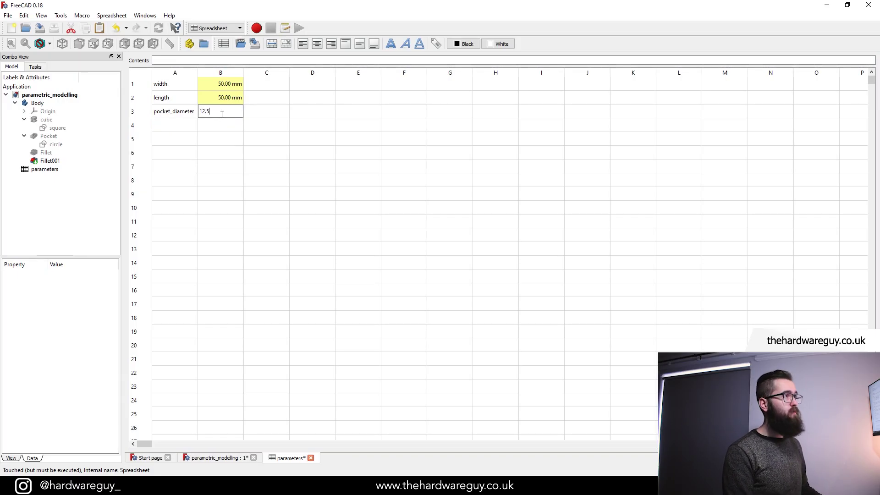
key(Return)
Step: Give cell B3 the display unit mm and the alias "pocket_diameter" in its cell properties
click(221, 112)
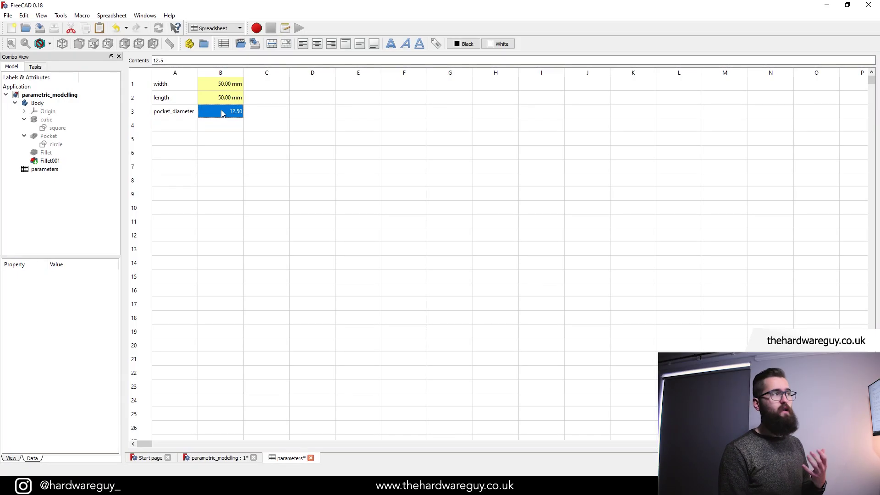
right_click(223, 111)
click(236, 117)
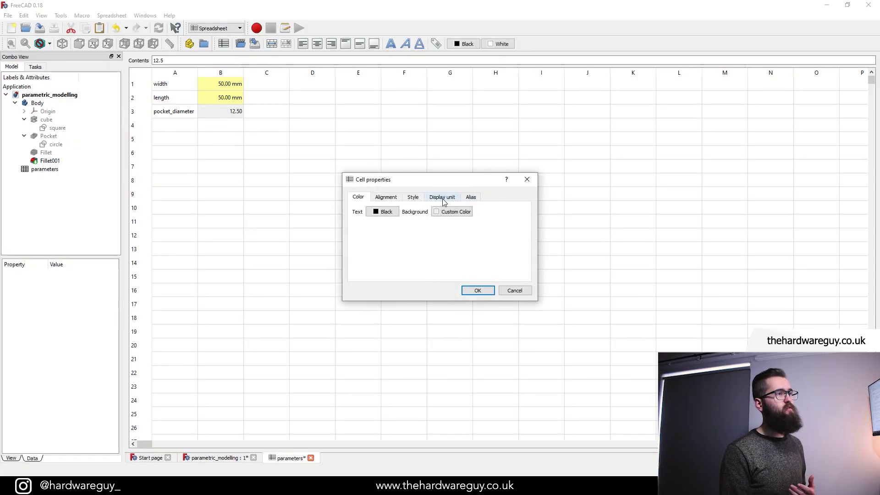
click(442, 197)
click(423, 210)
text(mm)
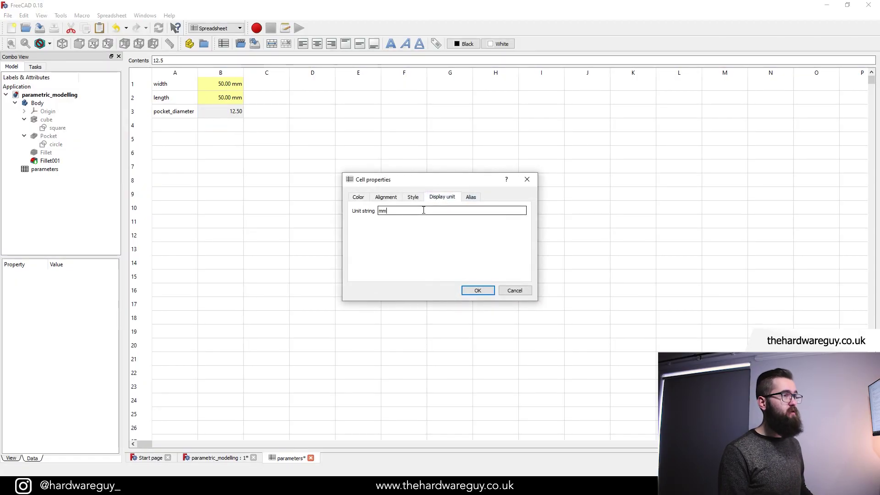
click(471, 196)
click(451, 210)
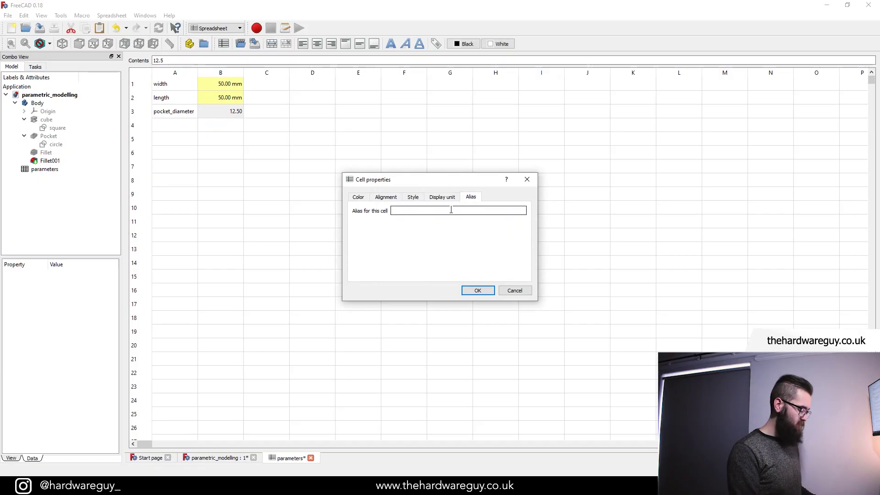
text(pocket_diameter)
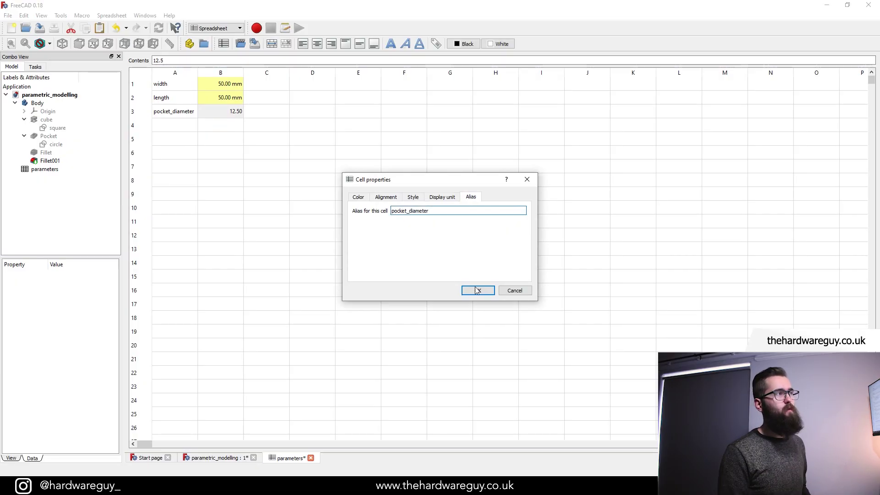
key(Return)
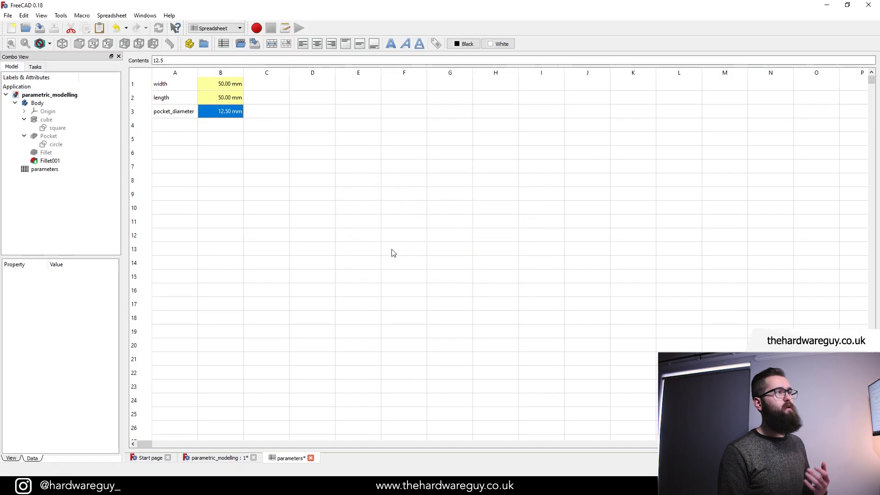
click(320, 209)
Step: Reopen the pocket's circle sketch, drive its radius with the formula parameters.pocket_diameter, and close the sketch
click(215, 457)
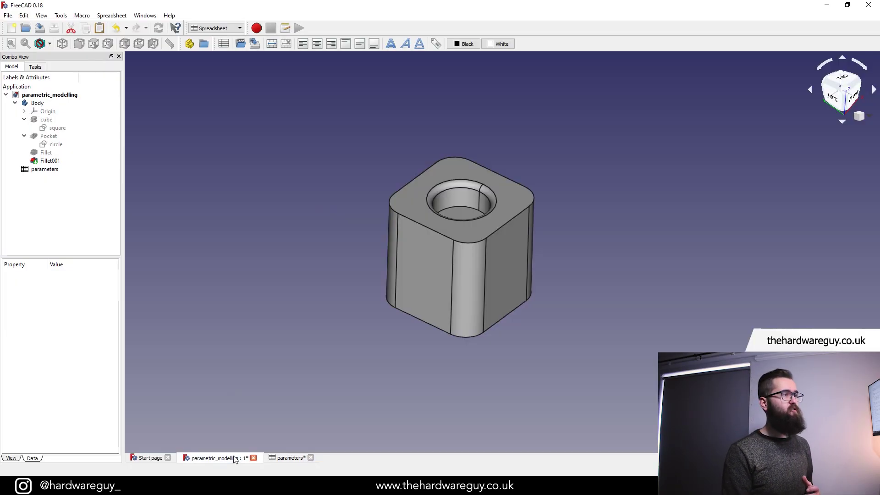
double_click(54, 145)
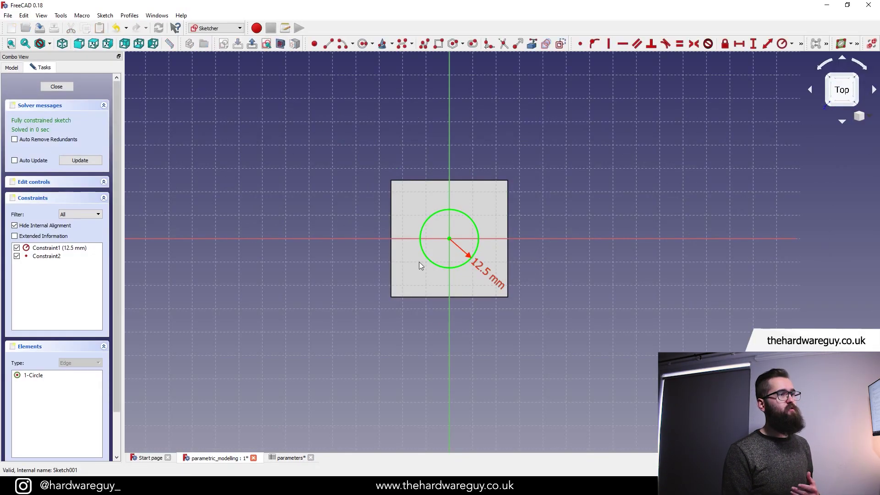
double_click(486, 273)
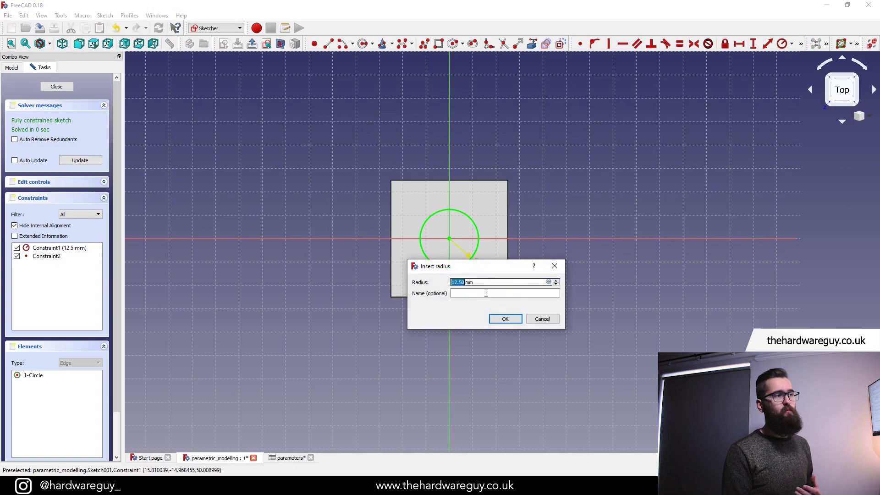
click(548, 283)
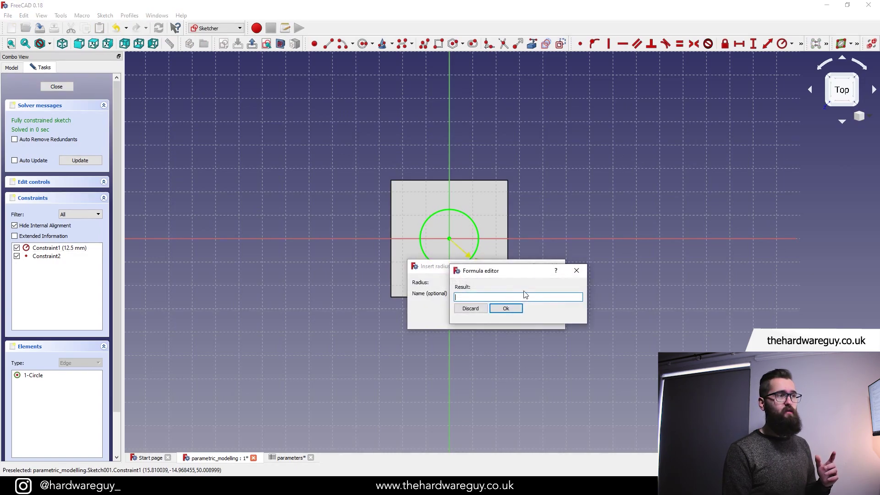
text(param)
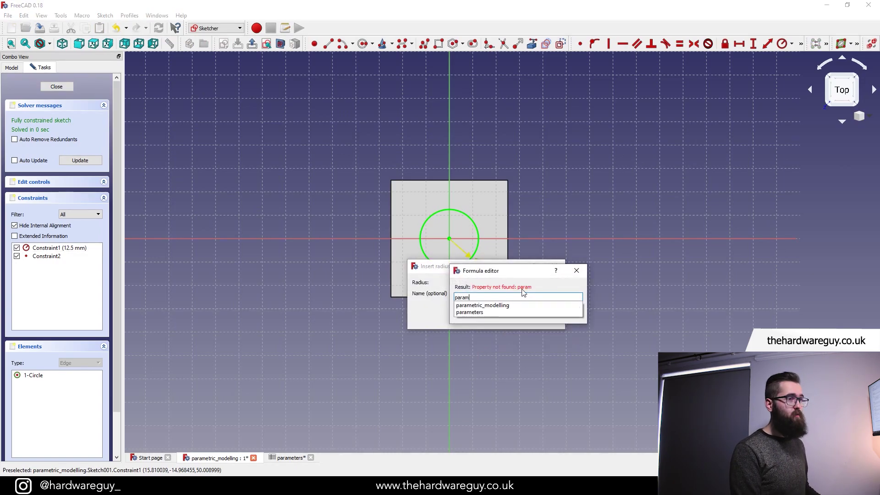
key(Down)
key(Down)
key(Return)
text(.p)
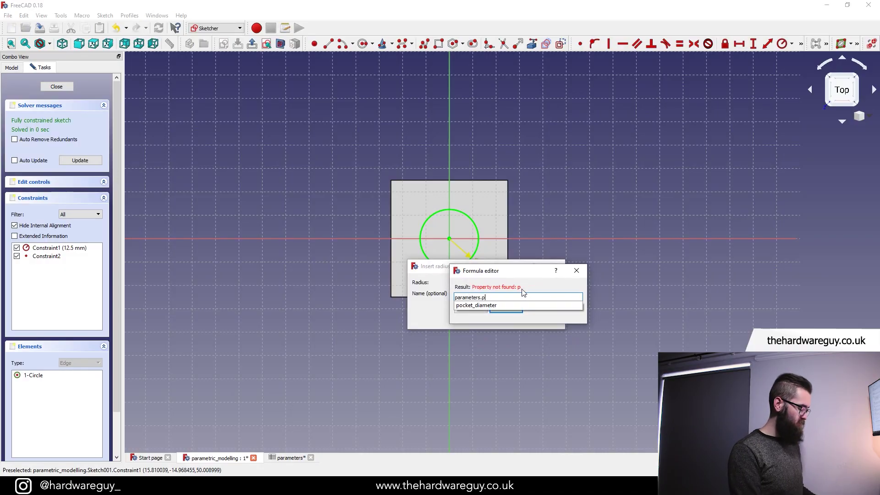
text(oc)
key(Down)
key(Return)
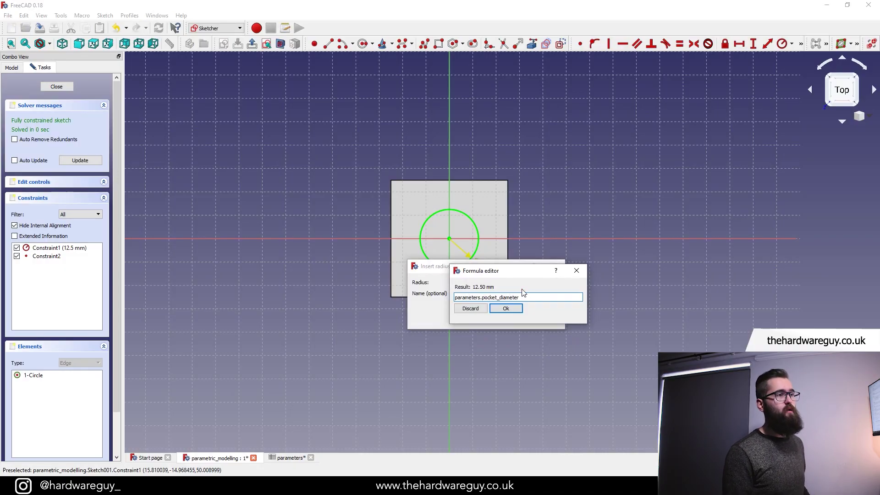
click(505, 308)
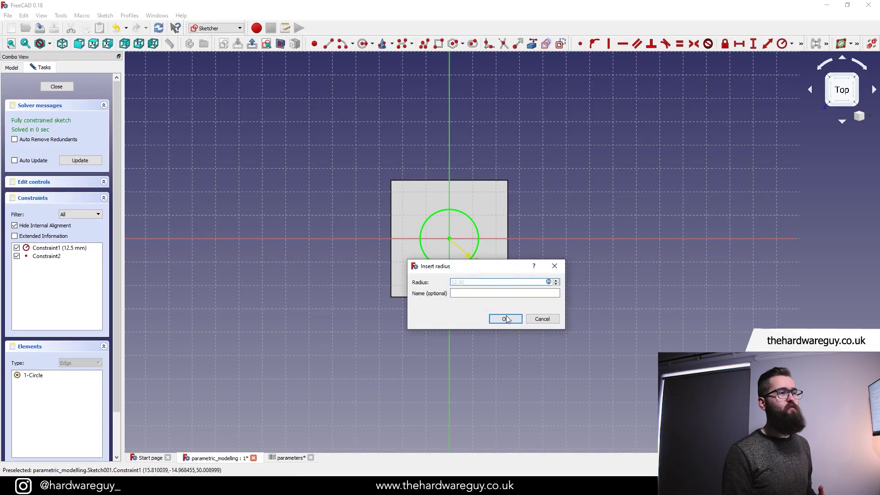
key(Return)
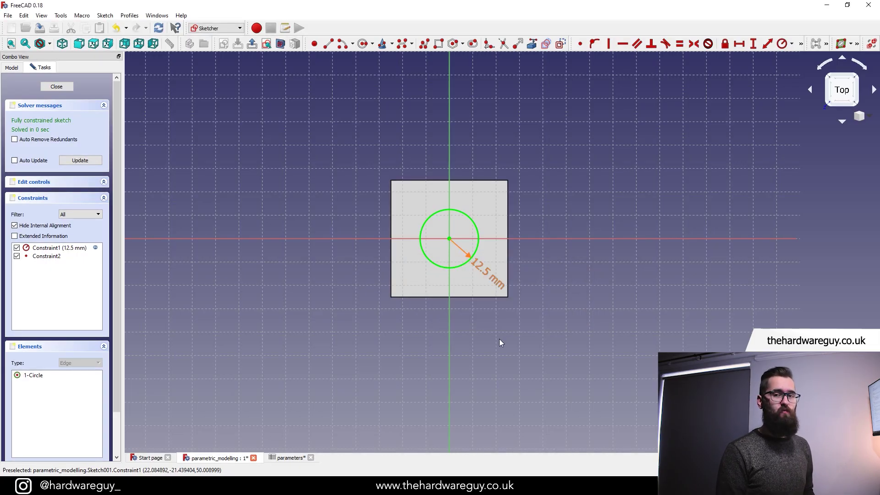
click(69, 86)
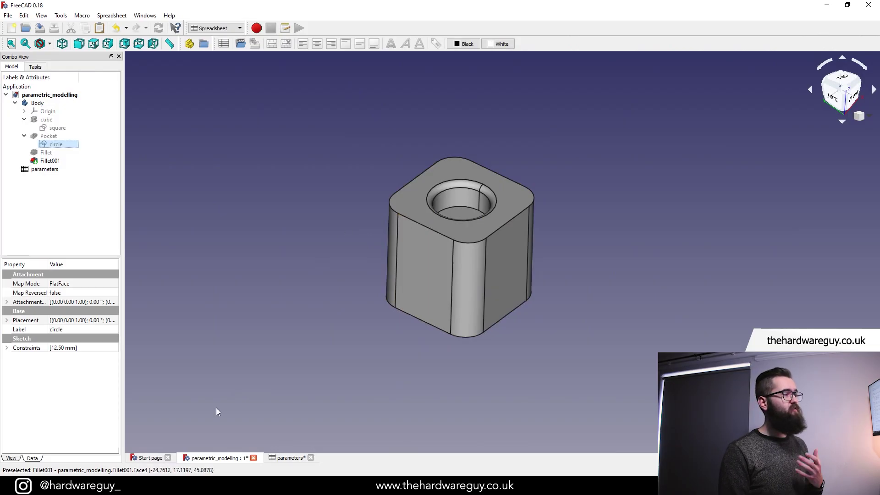
Step: Add a height row to the parameters spreadsheet, with the label in A4 and the value 50 in B4
click(291, 458)
double_click(173, 125)
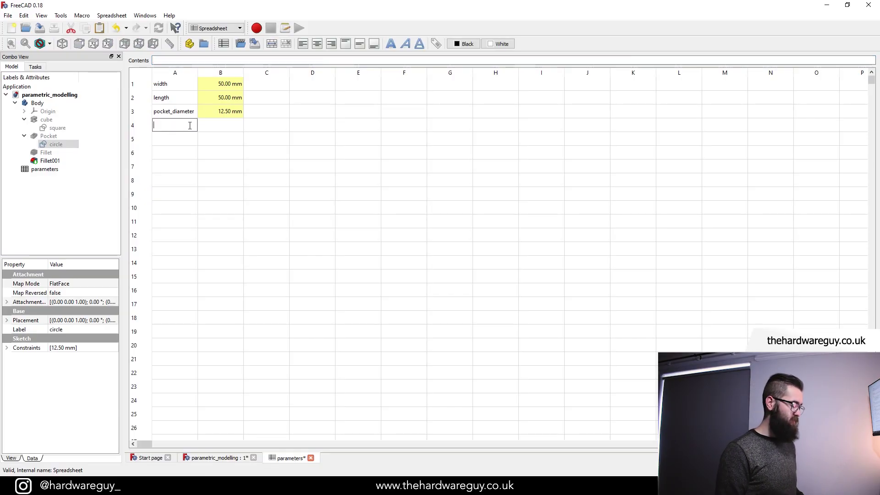
text(height)
click(226, 126)
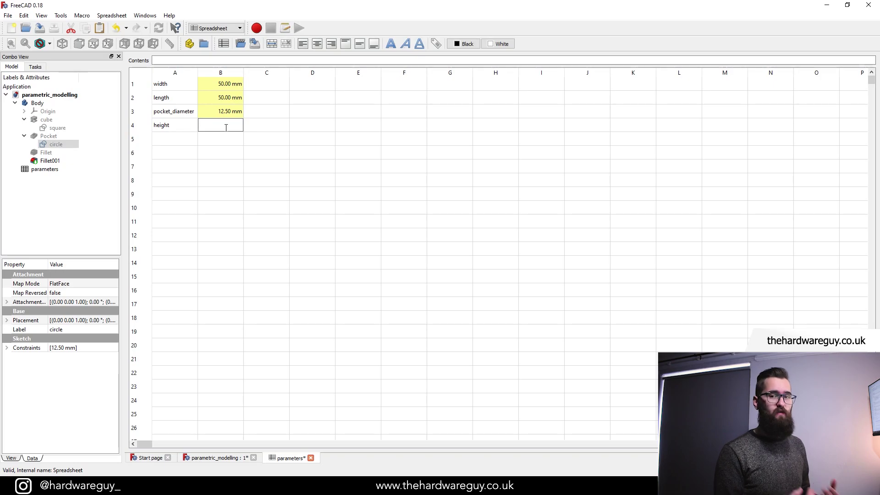
double_click(225, 126)
text(50)
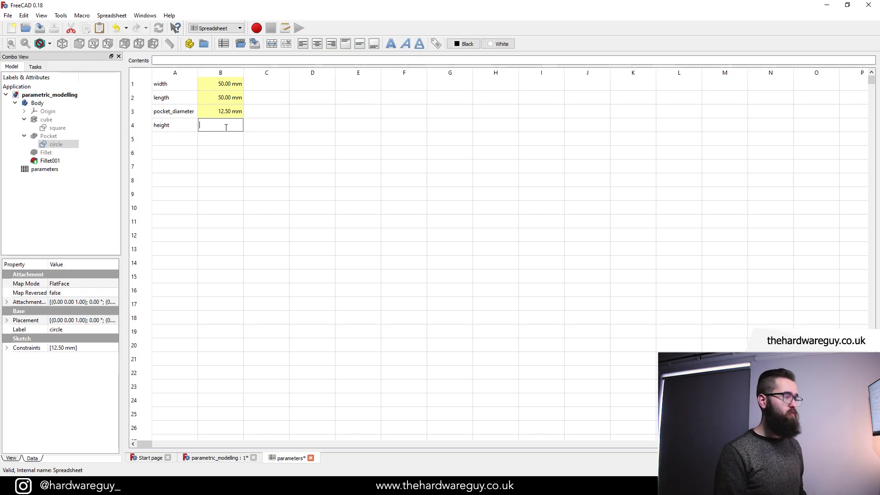
Step: Give cell B4 the display unit mm and the alias "height" in its cell properties
right_click(225, 127)
click(241, 133)
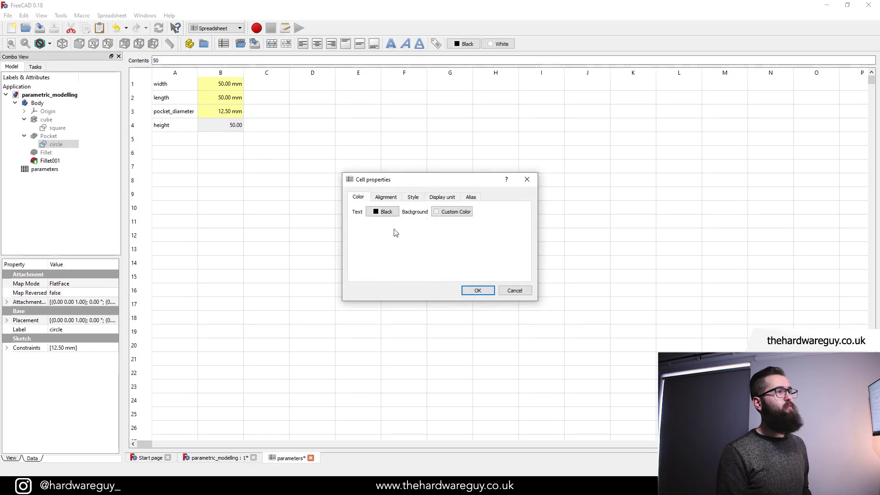
click(445, 198)
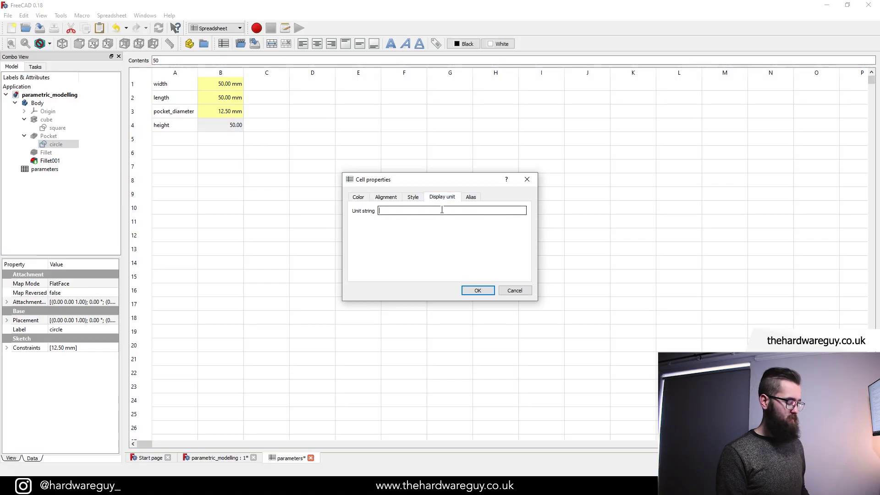
click(471, 199)
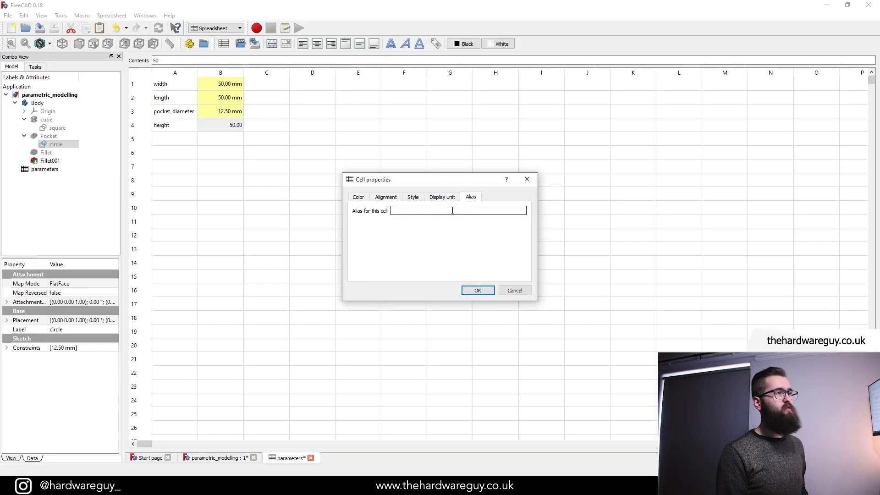
text(height)
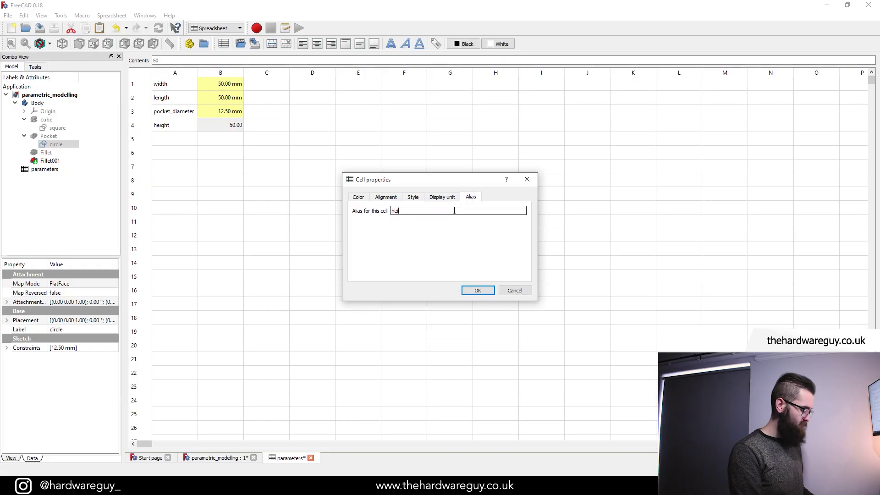
click(476, 289)
click(357, 234)
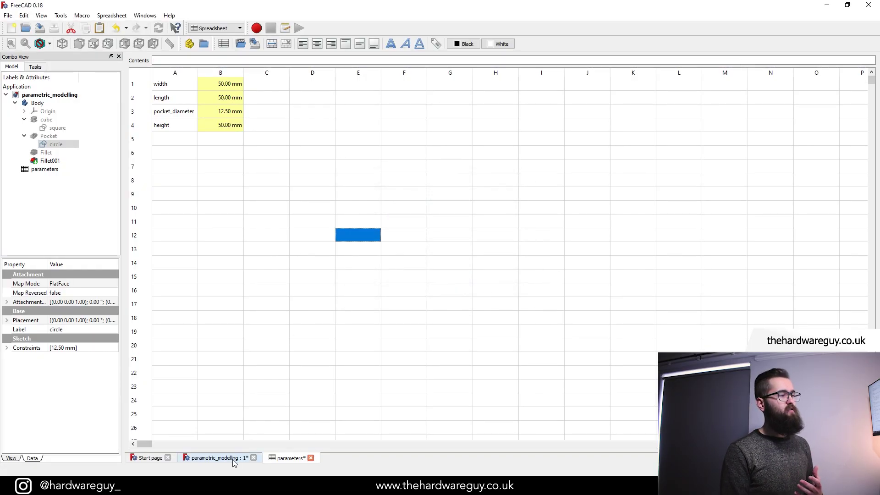
Step: Reopen the cube pad in the parametric_modelling document, drive its length with the formula parameters.height, and accept the pad
click(216, 457)
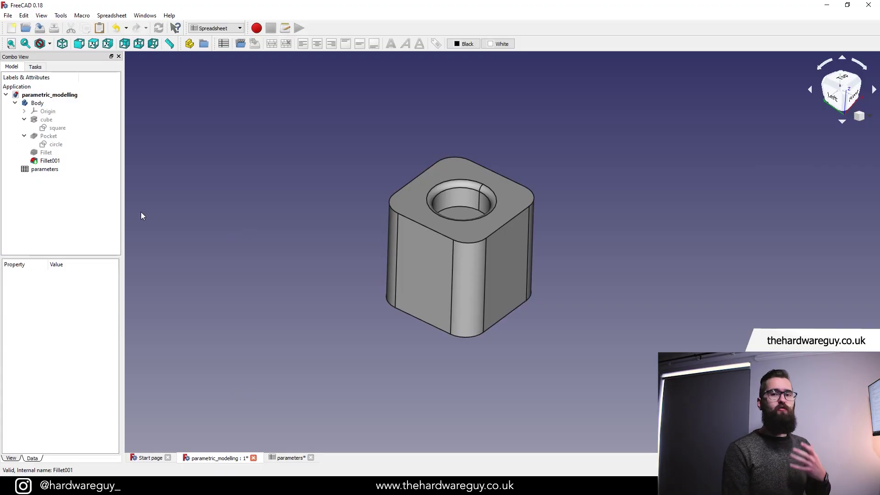
click(53, 123)
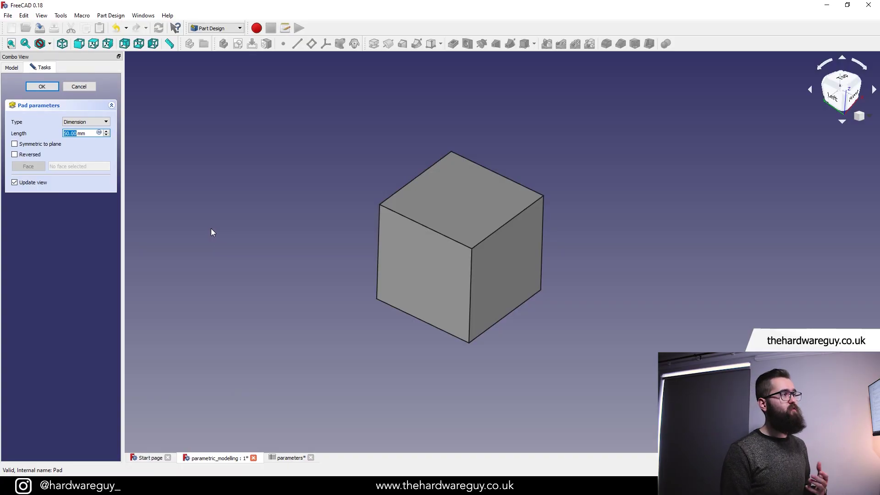
click(98, 133)
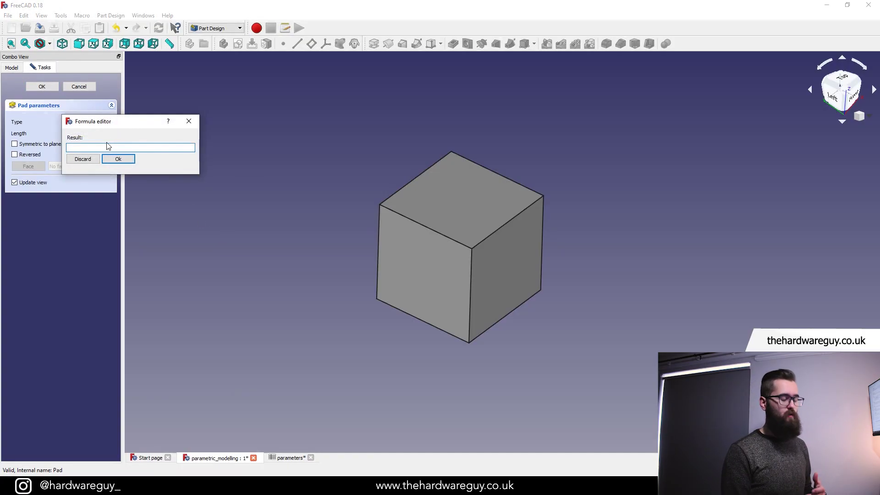
text(parame)
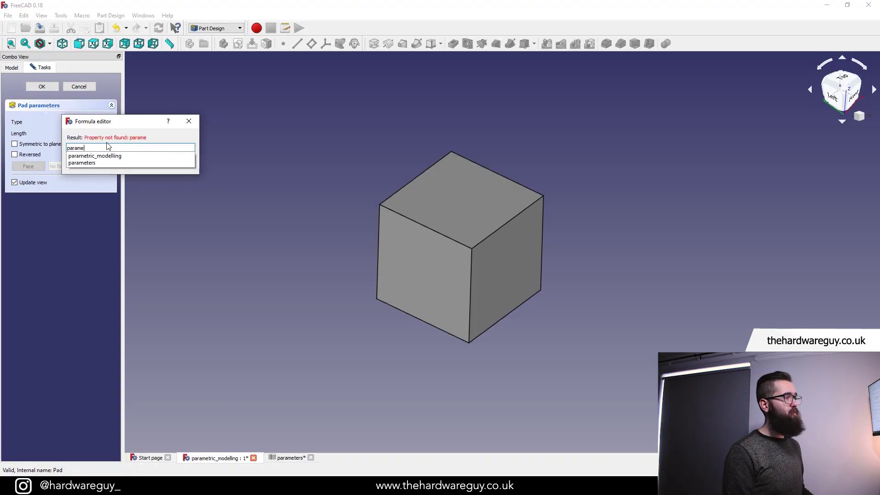
key(Down)
key(Down)
key(Return)
text(.)
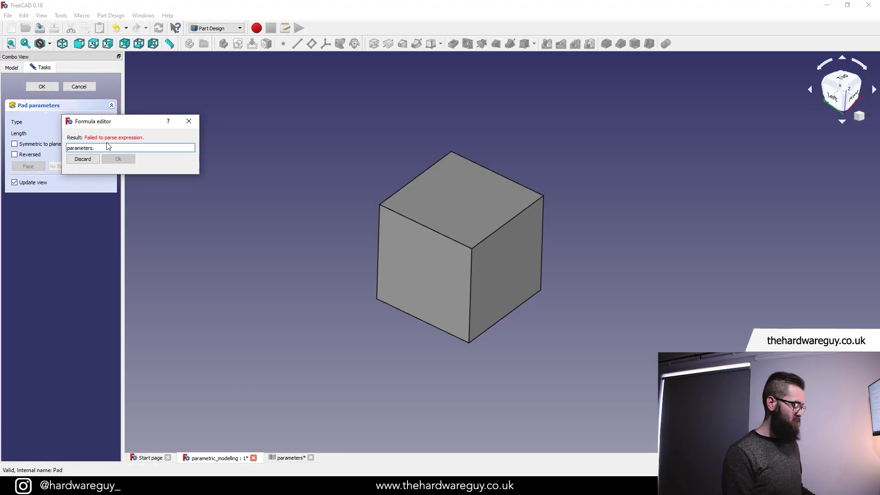
text(height)
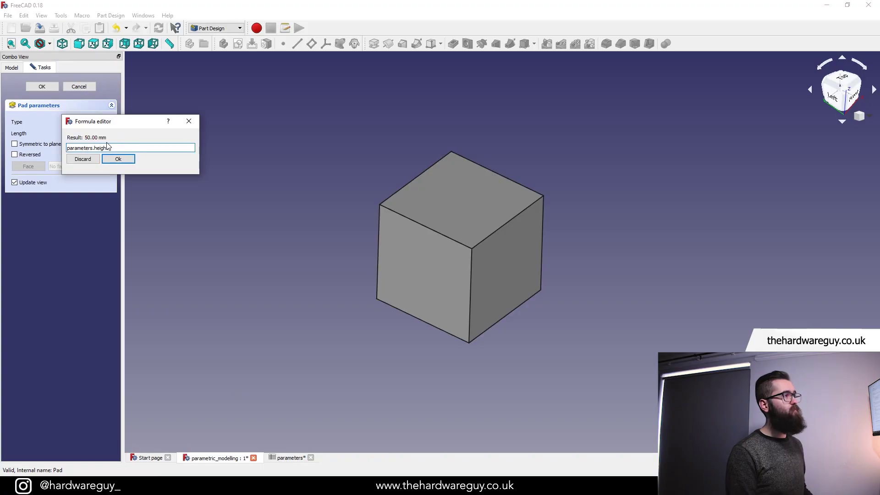
click(115, 158)
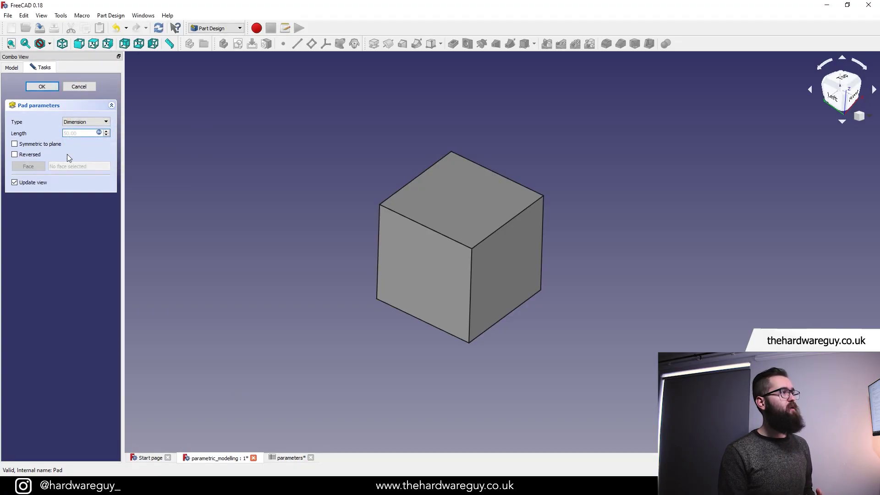
click(53, 87)
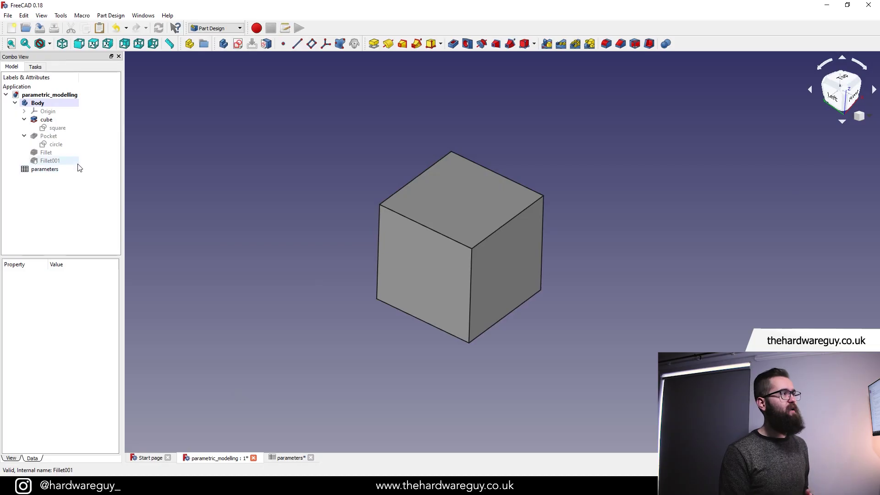
Step: Review the parameters of the Pocket and of the Fillet001 feature, accepting each one
double_click(55, 139)
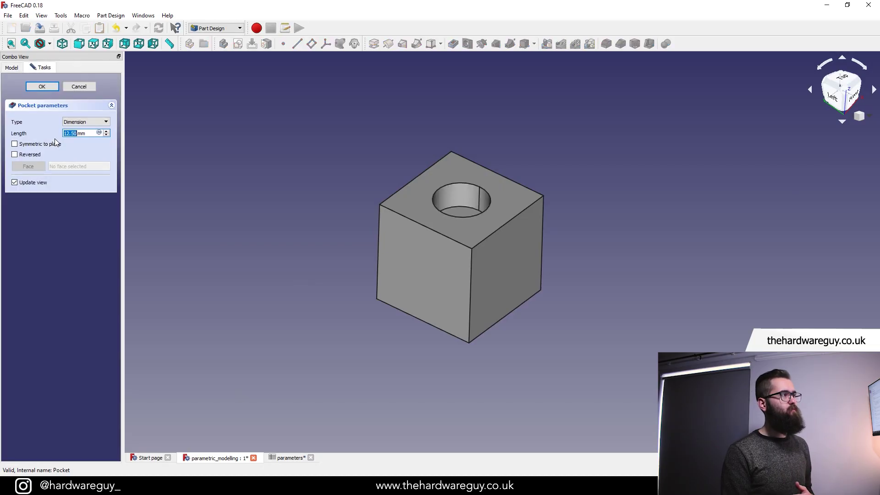
click(51, 86)
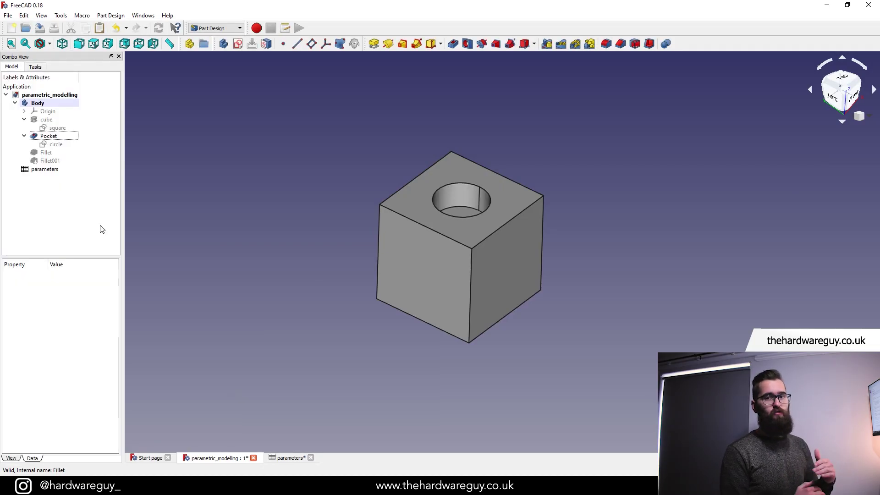
double_click(58, 163)
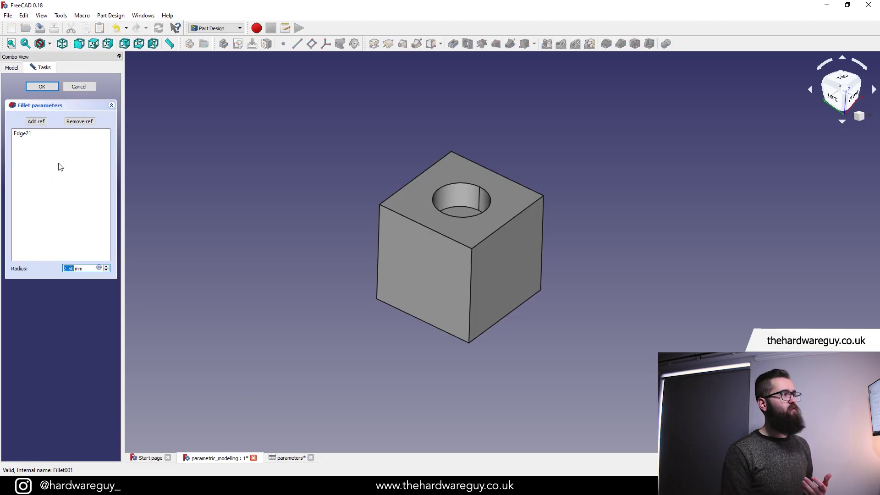
click(51, 87)
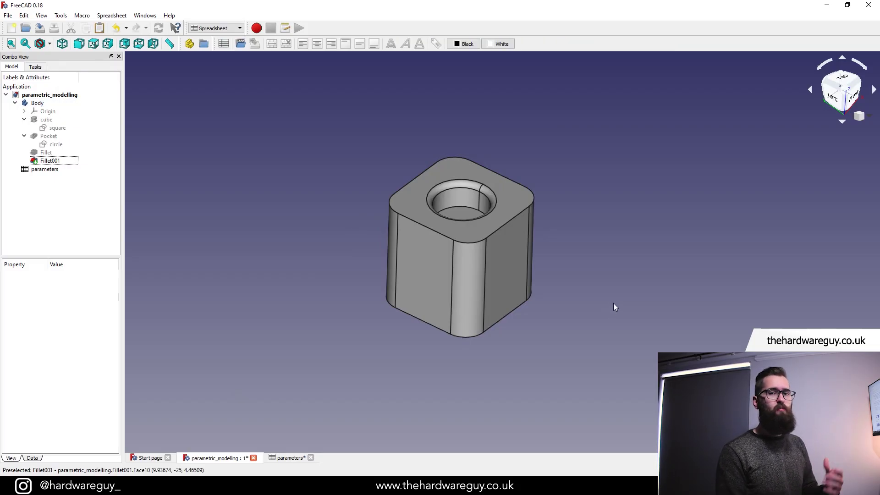
Step: Add a pocket_cut row to the parameters spreadsheet, with the label in A5 and the value 12.5 in B5
click(288, 457)
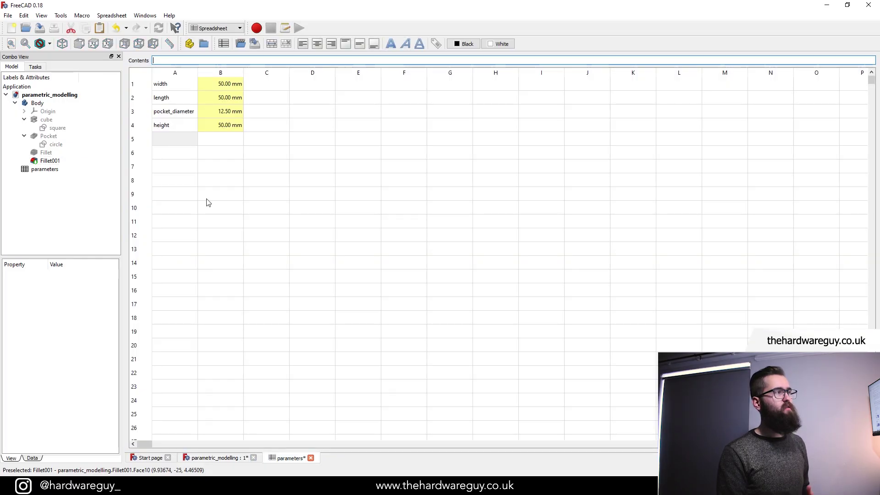
double_click(177, 140)
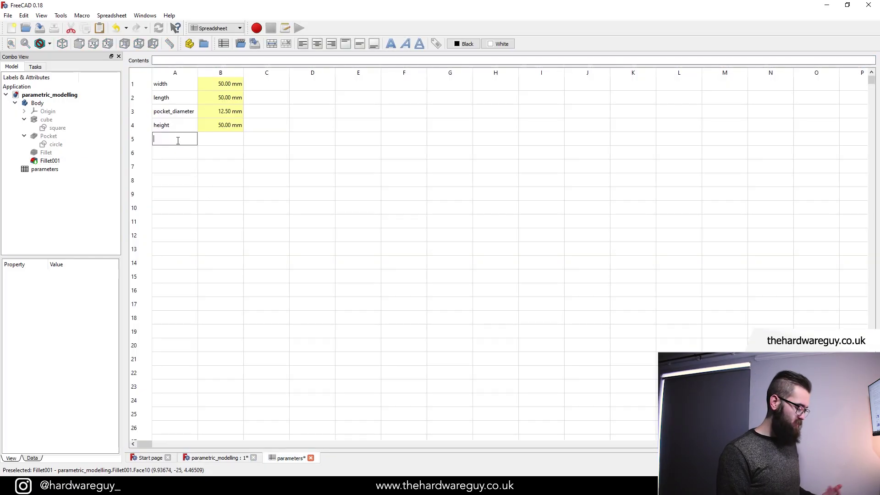
text(poc)
text(ket_diame)
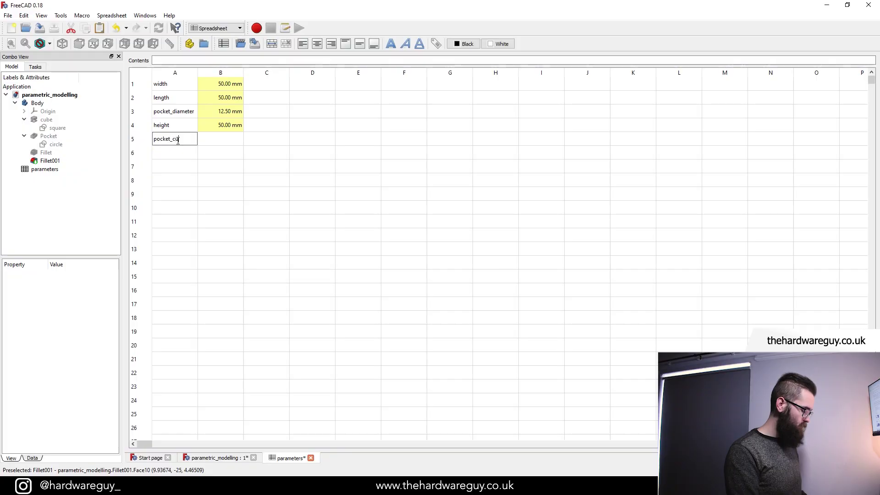
text(t)
click(225, 139)
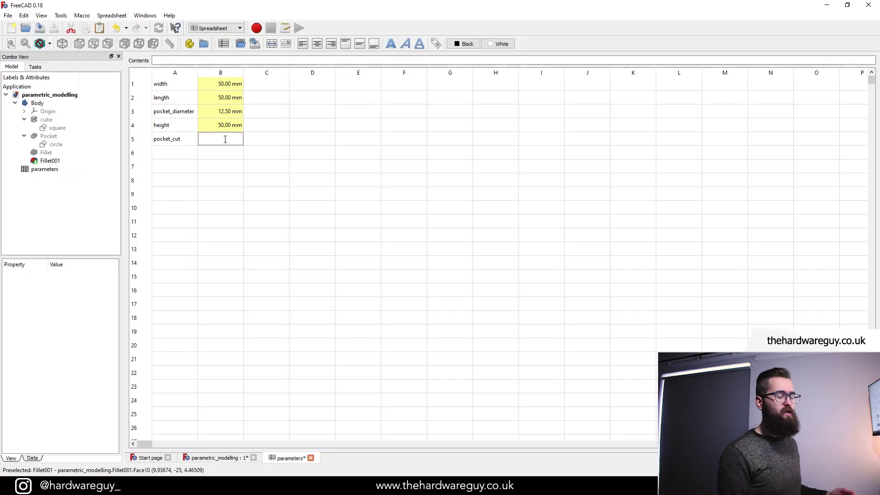
text(12.5)
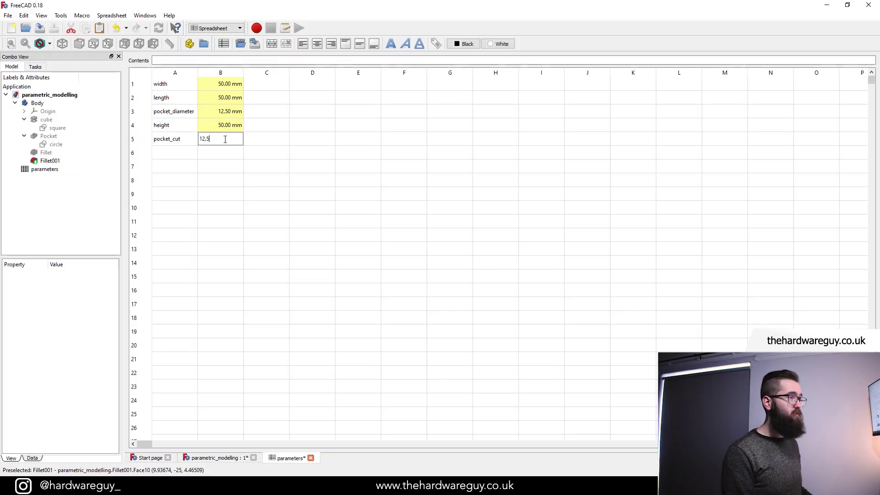
Step: Give cell B5 the display unit mm and the alias "pocket_cut" in its cell properties
right_click(225, 140)
click(247, 148)
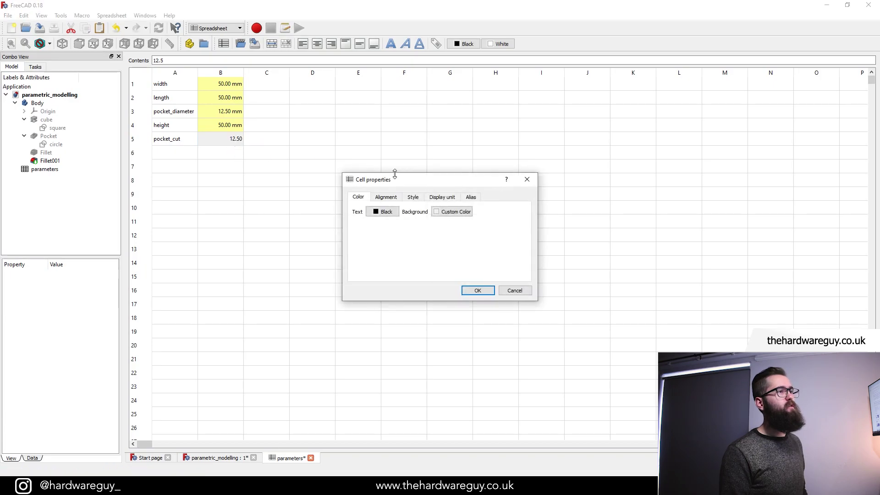
click(441, 198)
click(434, 210)
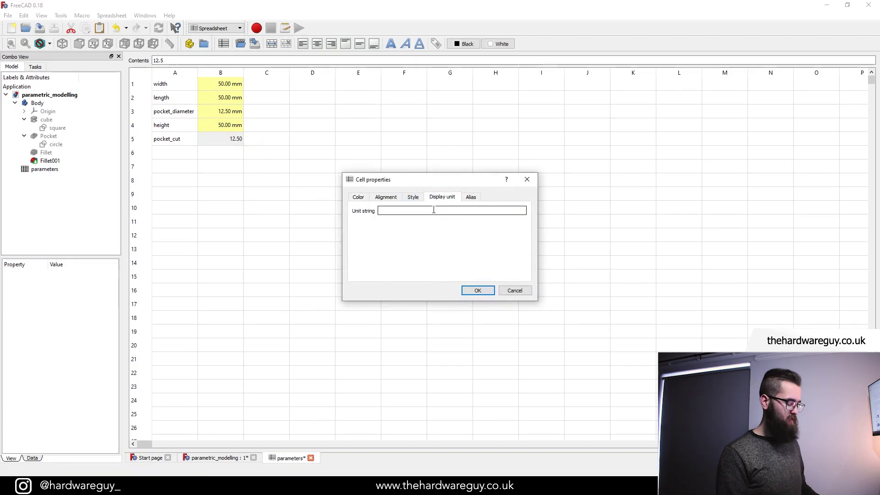
click(470, 197)
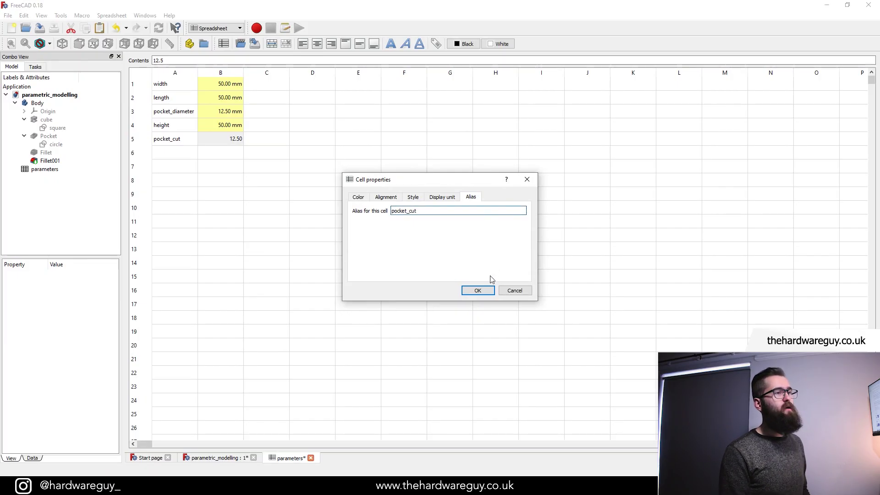
click(477, 290)
click(246, 211)
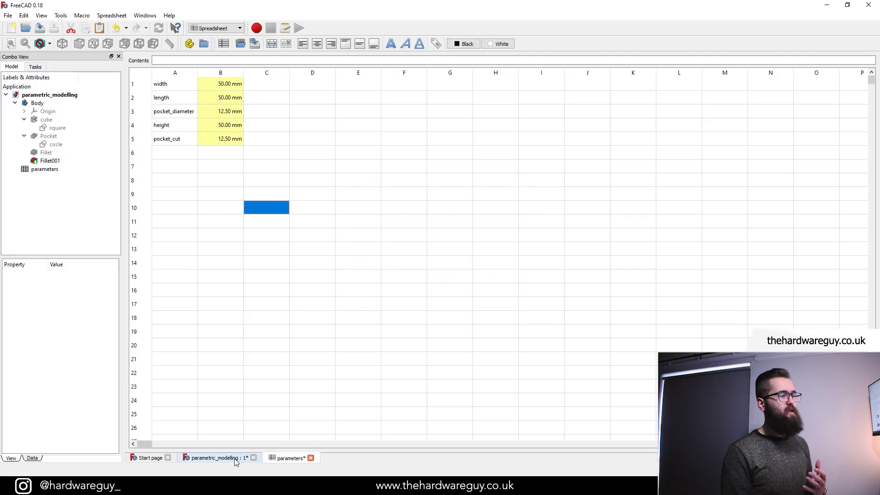
Step: Drive the Pocket's length with the formula parameters.pocket_cut, and reopen and accept Fillet001 to redisplay the filleted body
click(215, 457)
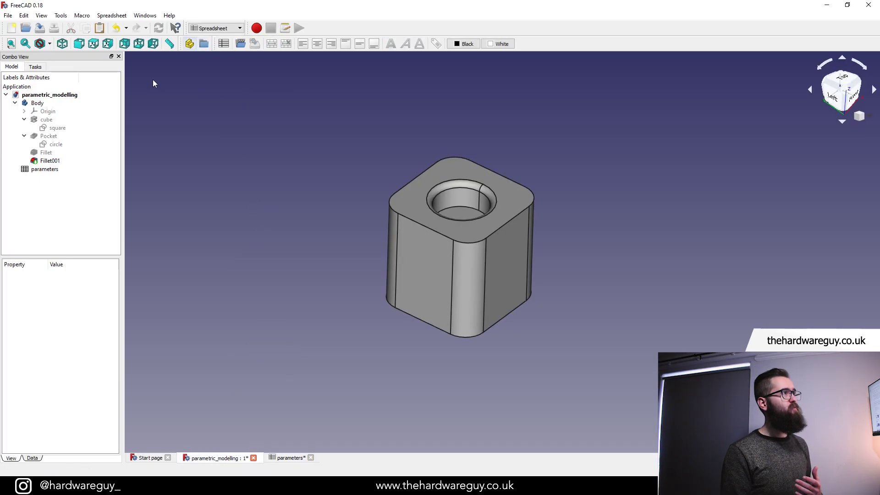
double_click(56, 137)
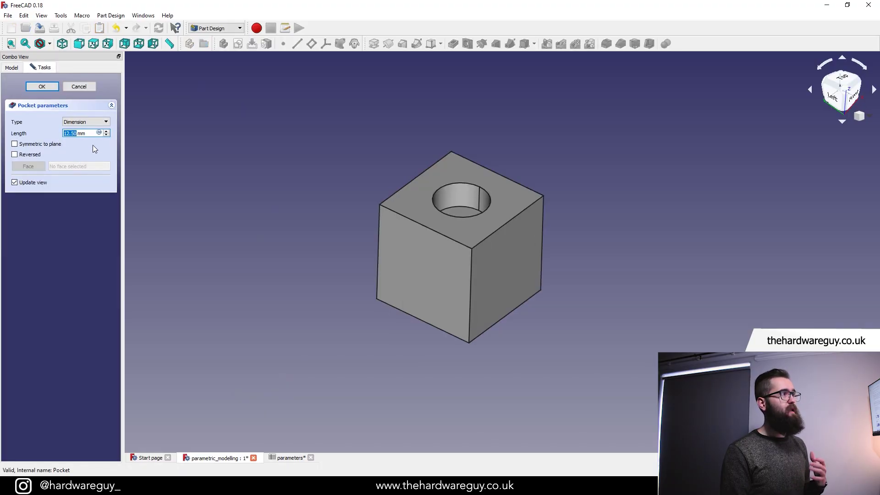
click(98, 132)
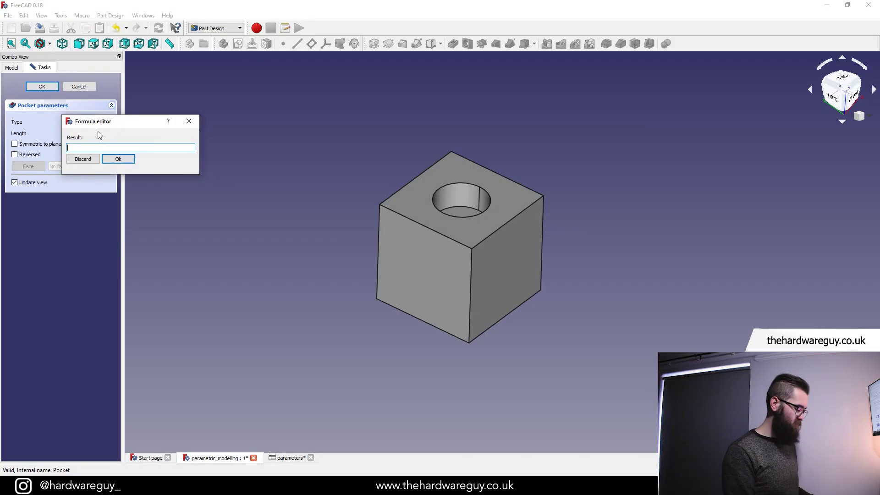
text(parama)
key(BackSpace)
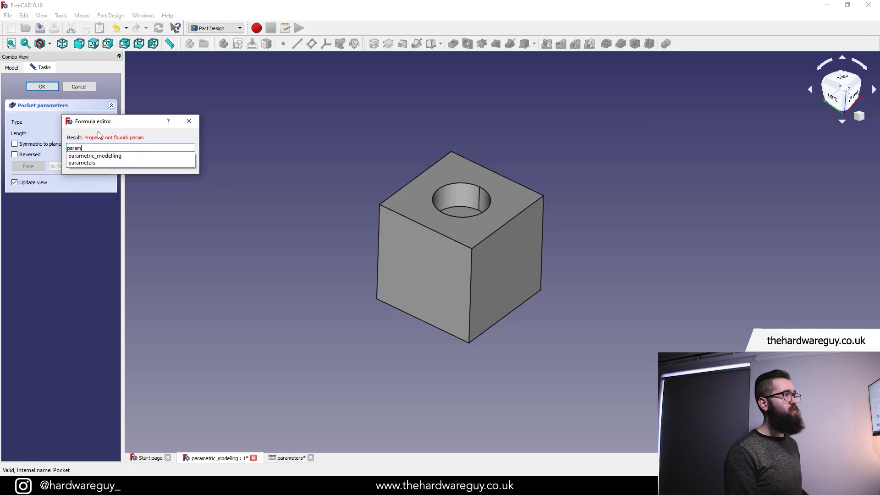
key(Down)
key(Return)
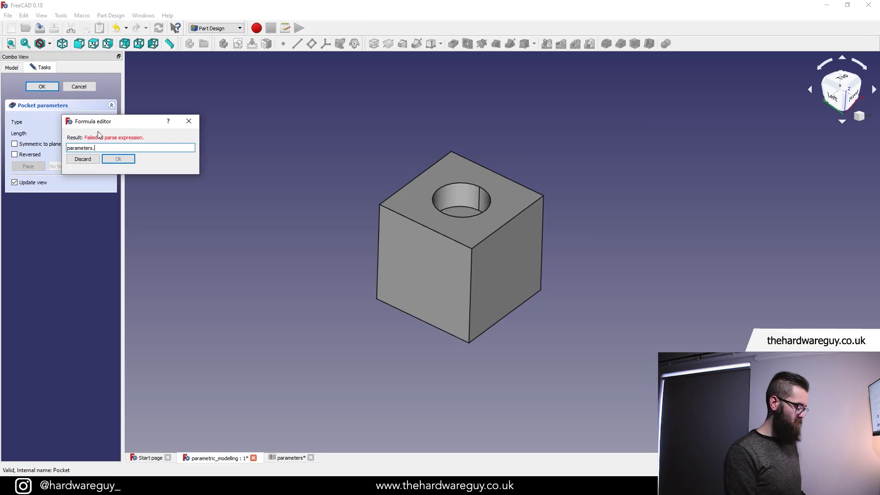
text(poc)
key(Down)
key(Return)
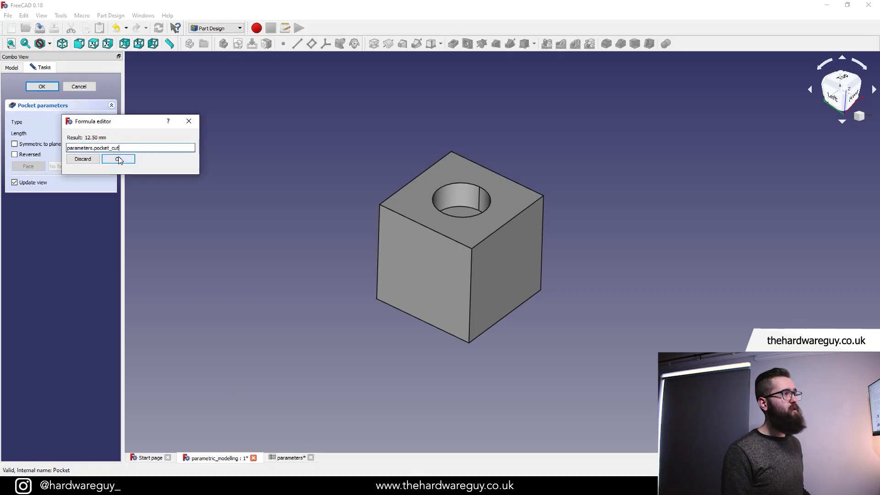
click(119, 158)
key(Return)
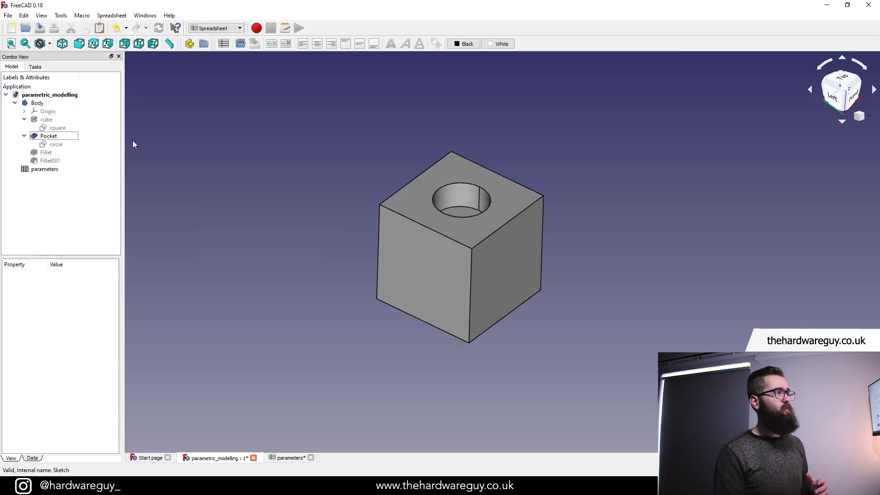
double_click(55, 162)
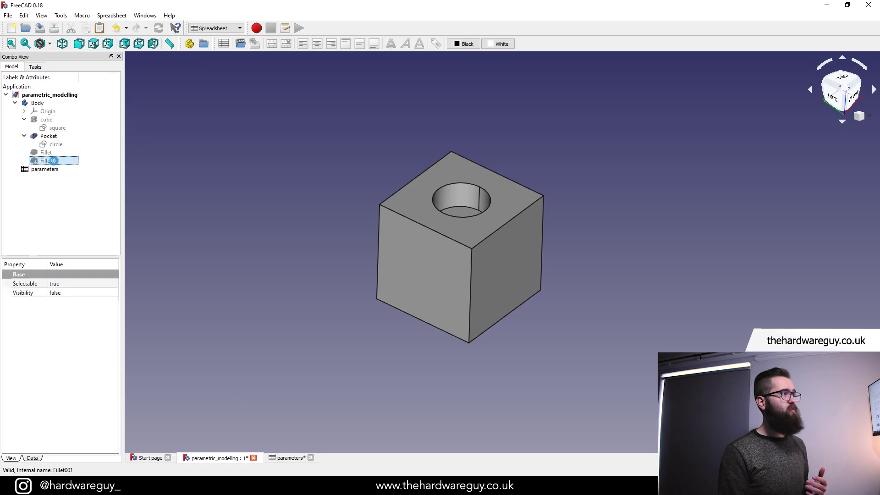
click(48, 89)
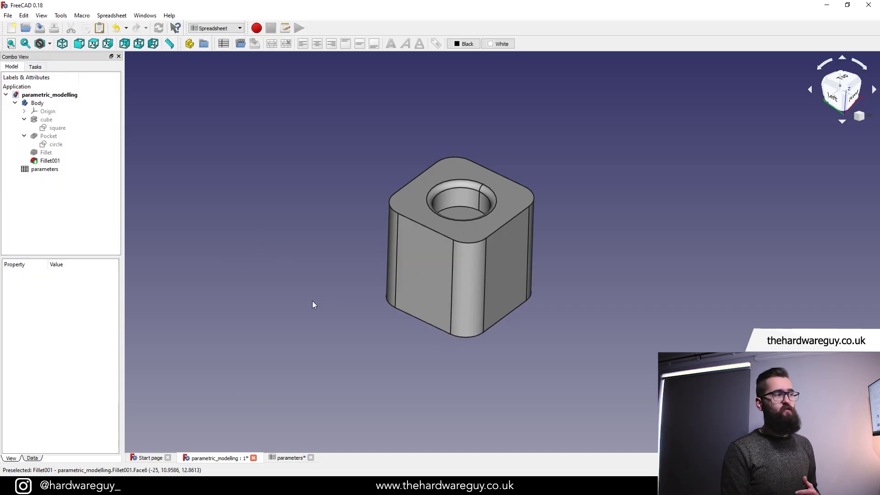
Step: Add a corner_fillet row to the parameters spreadsheet, with the label in A6 and the value 10 in B6
click(290, 458)
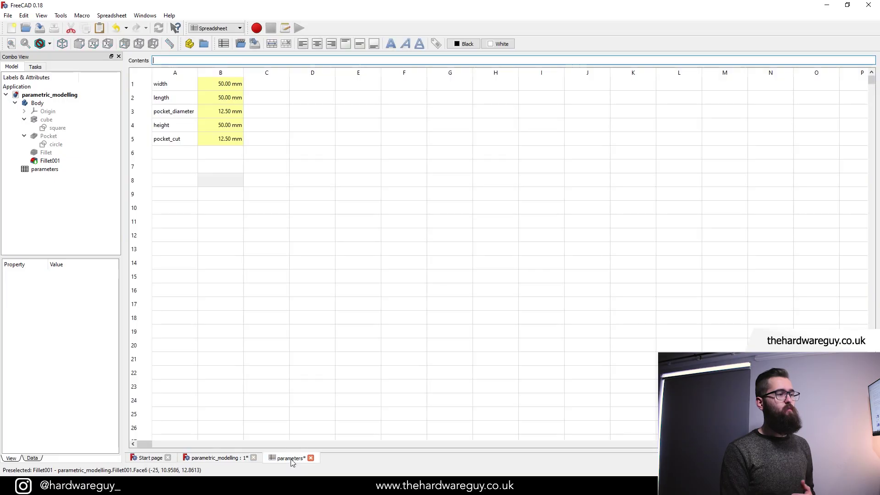
double_click(175, 153)
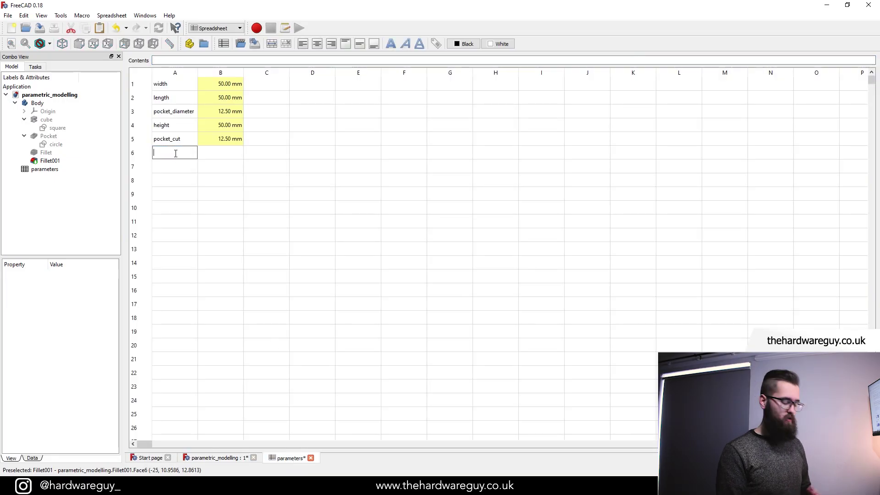
text(corner_fillet)
click(232, 156)
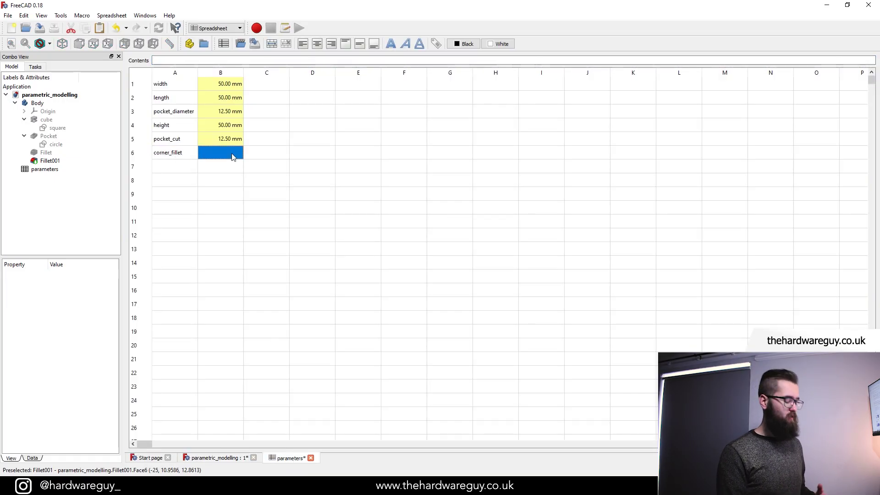
text(10)
Step: Give cell B6 the display unit mm and the alias "corner_fillet" in its cell properties
right_click(232, 156)
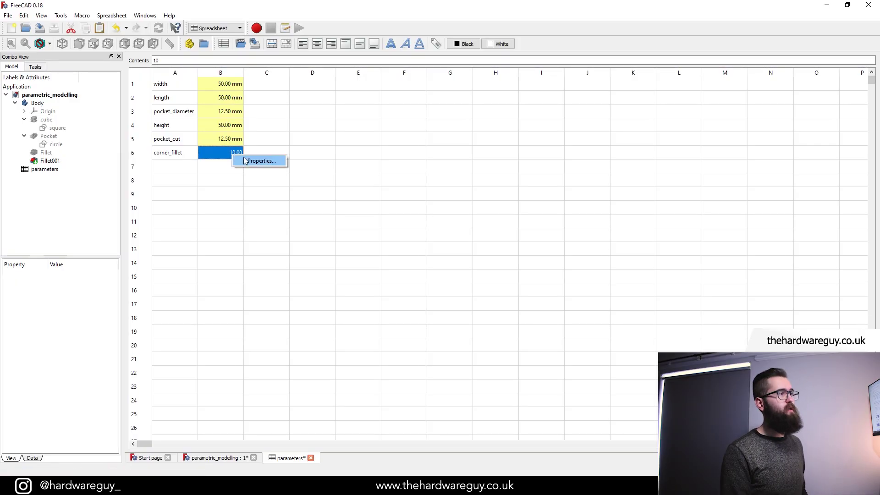
click(261, 160)
click(442, 197)
text(mm)
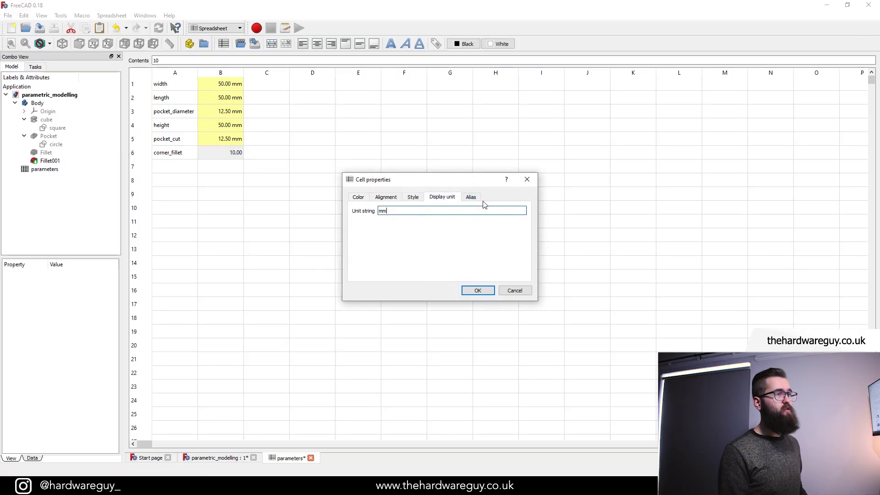
click(470, 197)
click(450, 212)
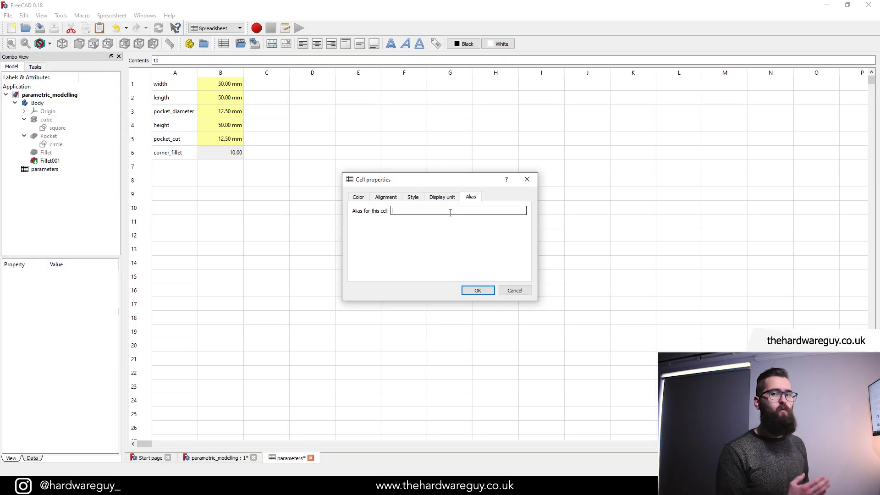
text(cor)
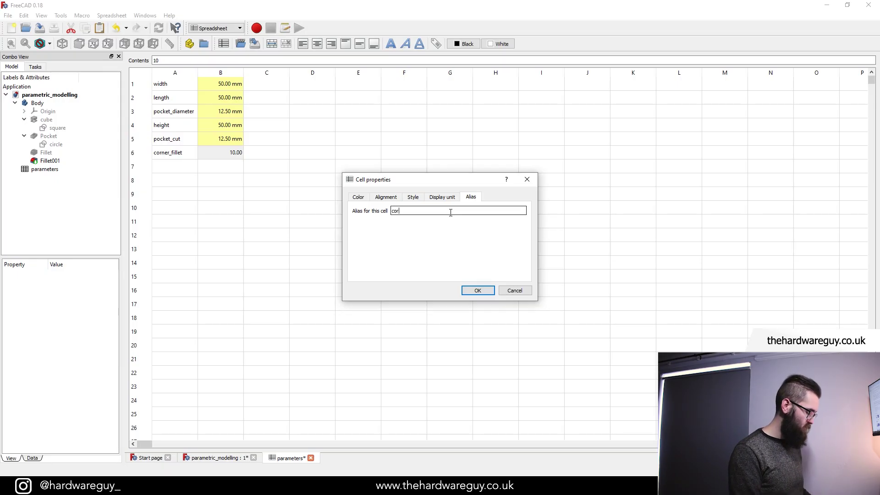
text(ner_fillet)
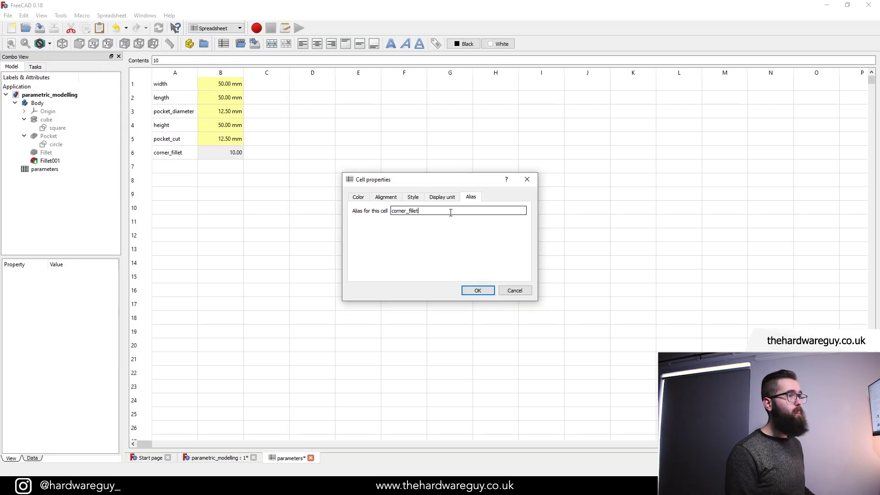
click(478, 290)
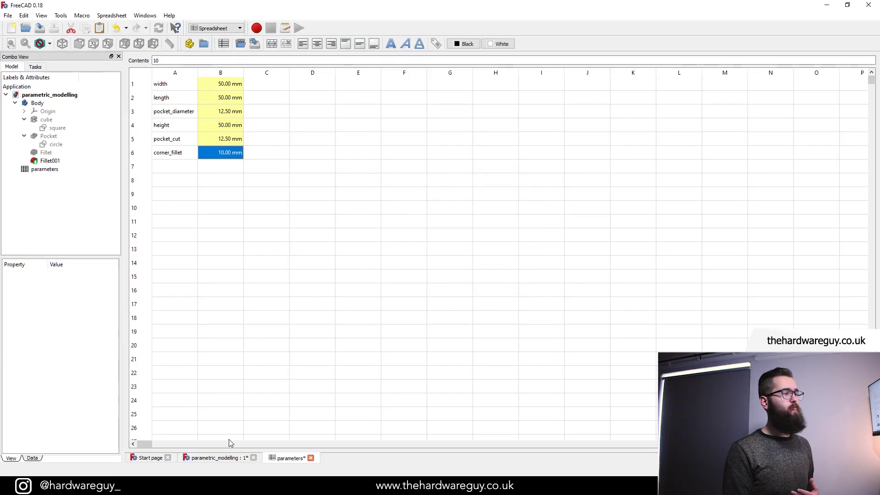
Step: Rename the Fillet feature in the model tree as corner_fillet
click(218, 458)
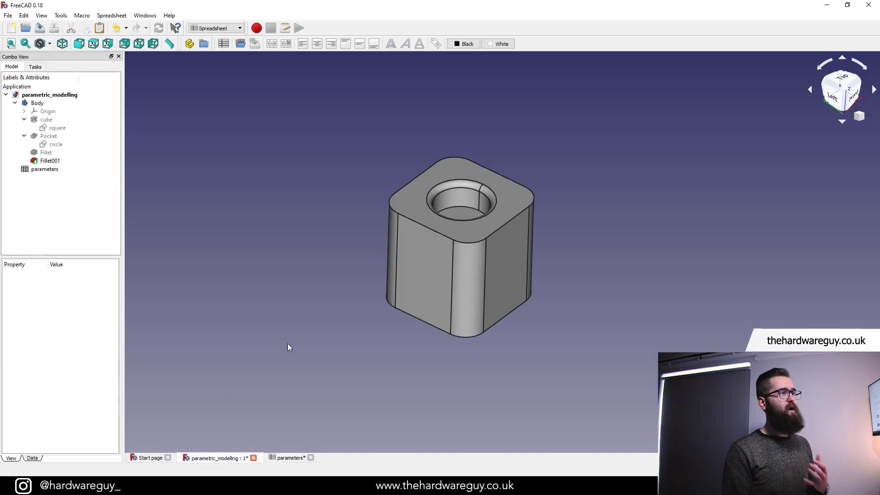
click(47, 153)
right_click(50, 157)
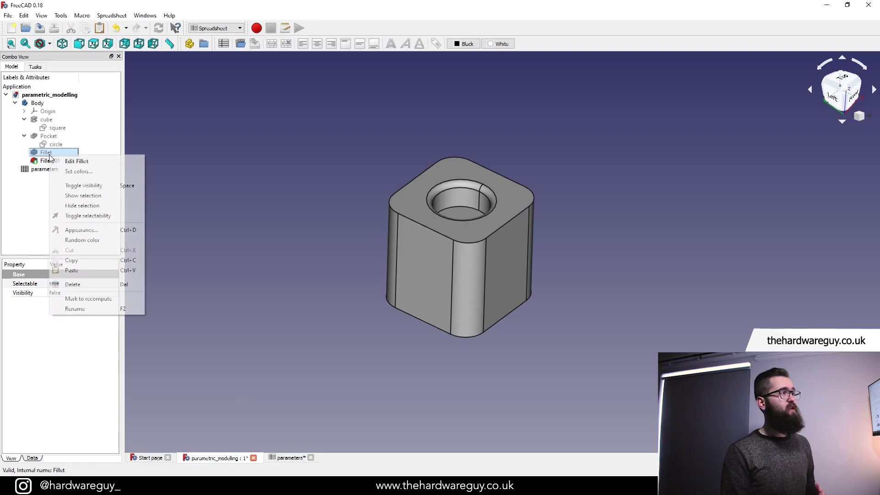
click(90, 310)
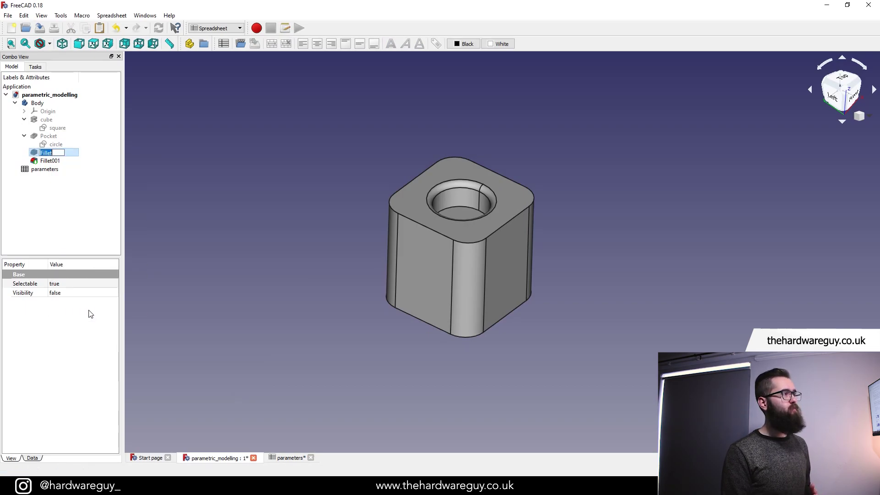
text(corner_fillet)
click(92, 217)
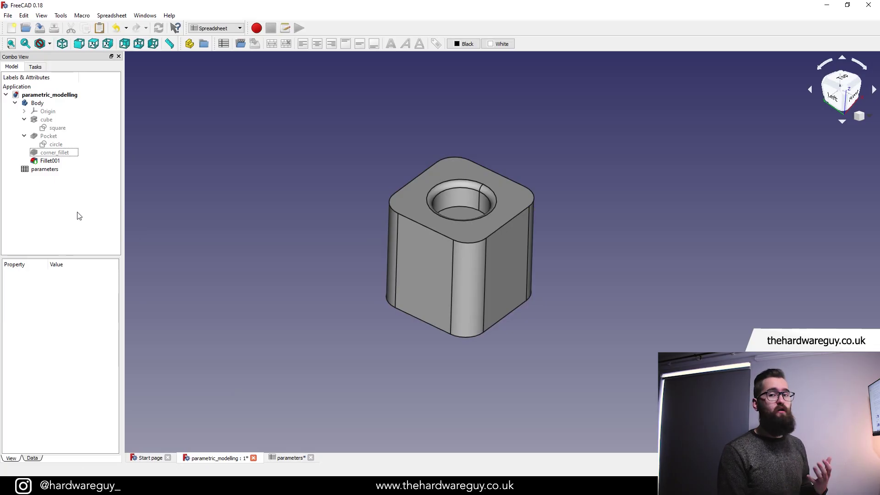
Step: Drive the corner_fillet feature's radius with the spreadsheet's corner_fillet alias, and reopen and accept Fillet001 to redisplay the filleted body
double_click(56, 154)
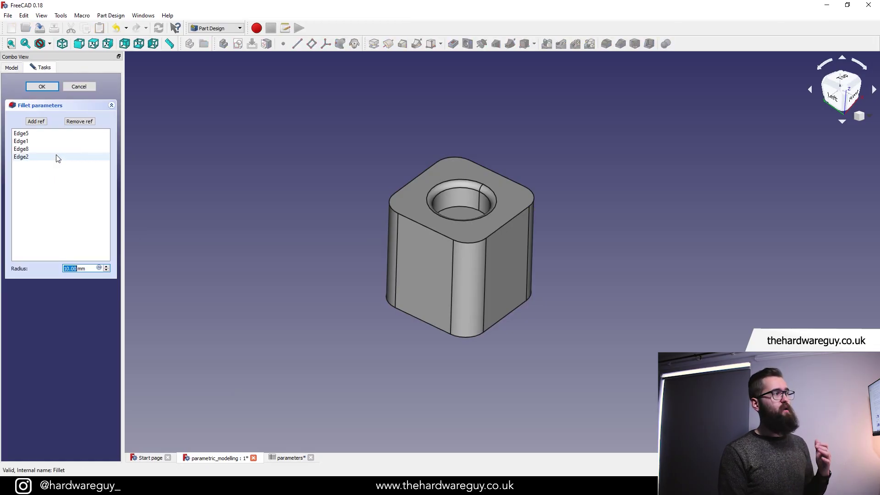
click(99, 268)
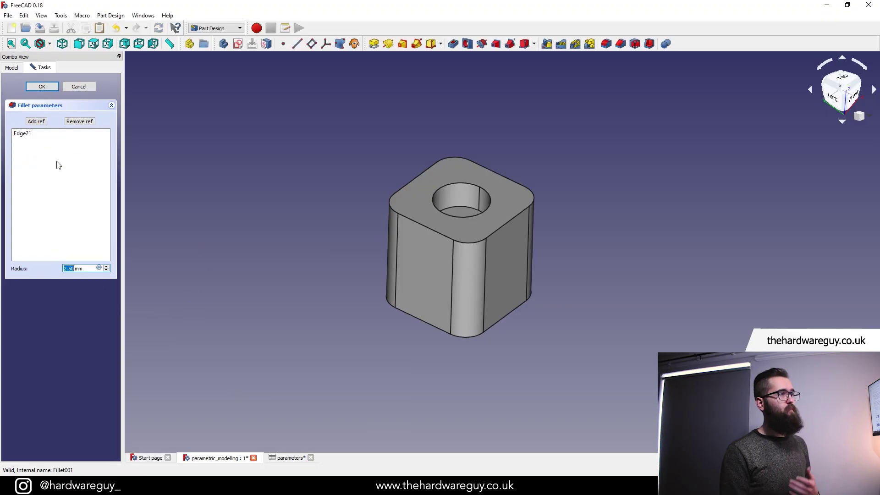
click(42, 86)
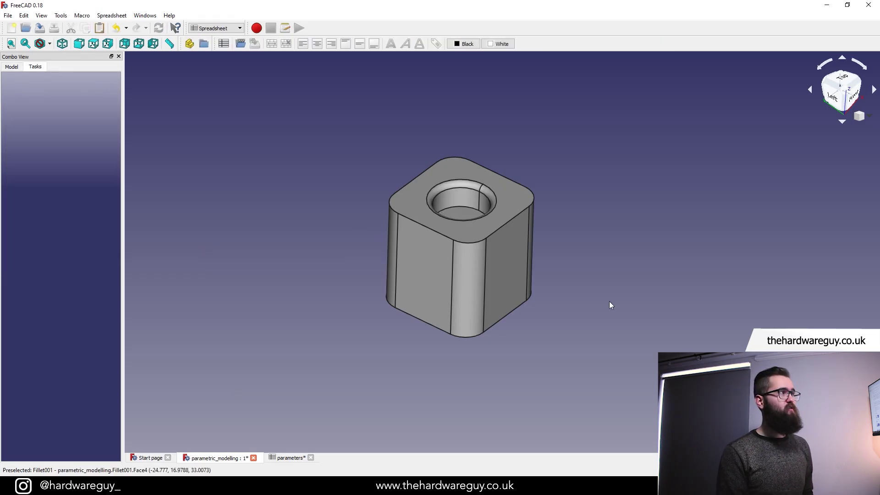
click(12, 67)
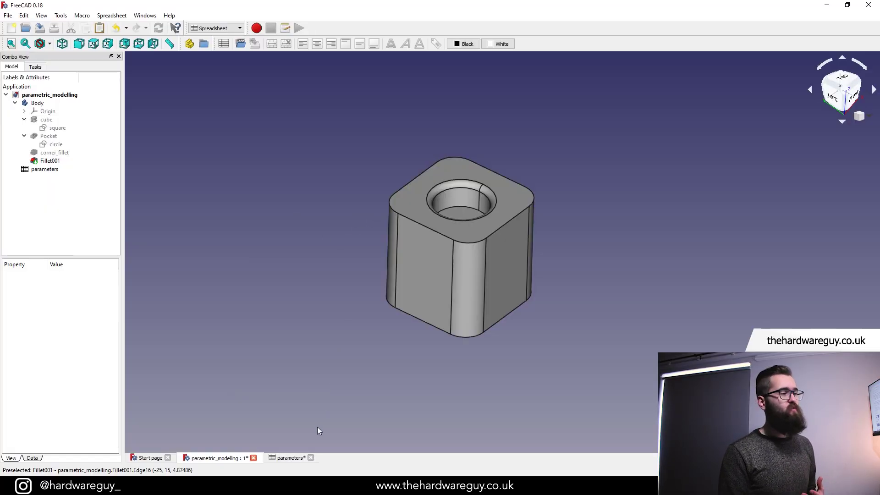
Step: Set width in B1 and length in B2 of the parameters spreadsheet to 100, and show the updated model
click(288, 458)
click(223, 85)
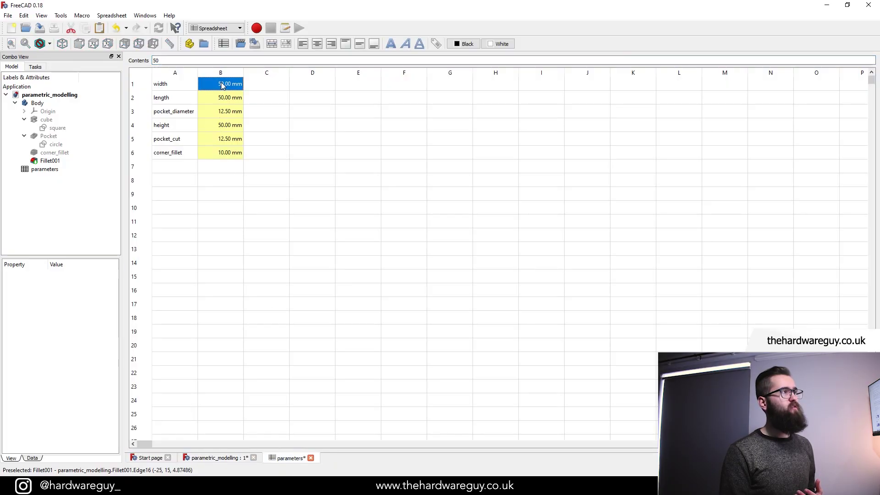
double_click(222, 85)
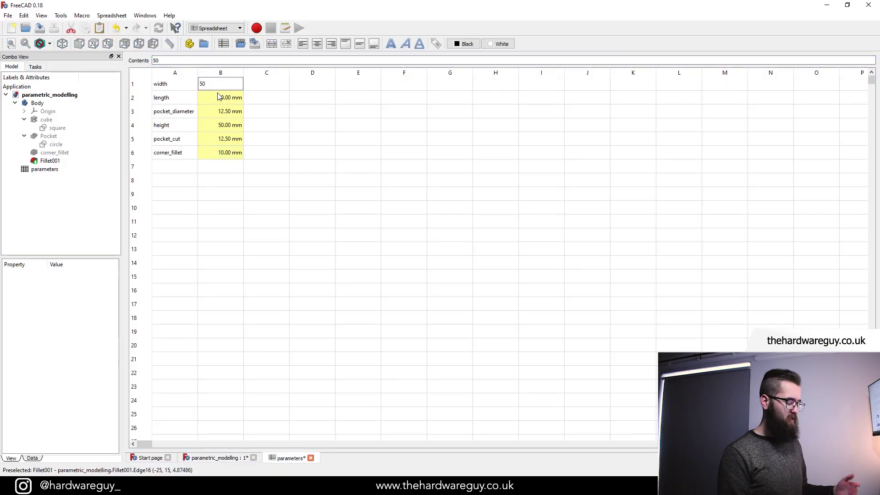
key(BackSpace)
key(BackSpace)
text(100)
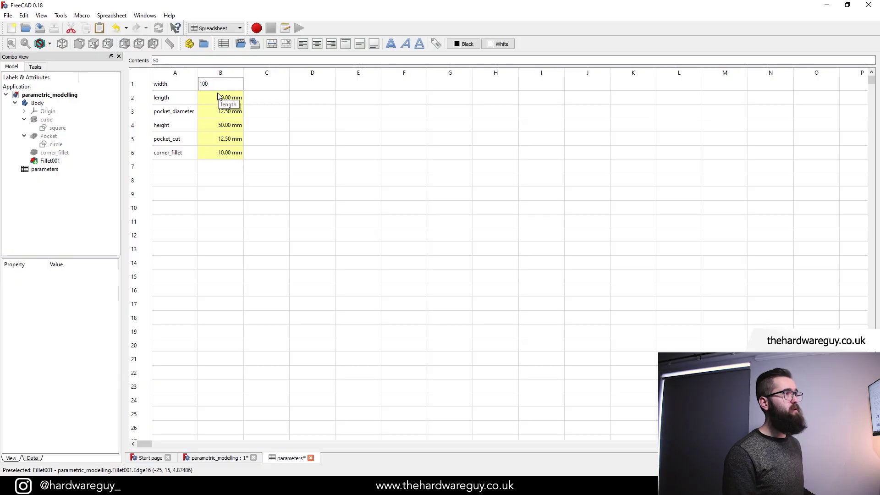
double_click(218, 97)
key(BackSpace)
key(BackSpace)
text(100)
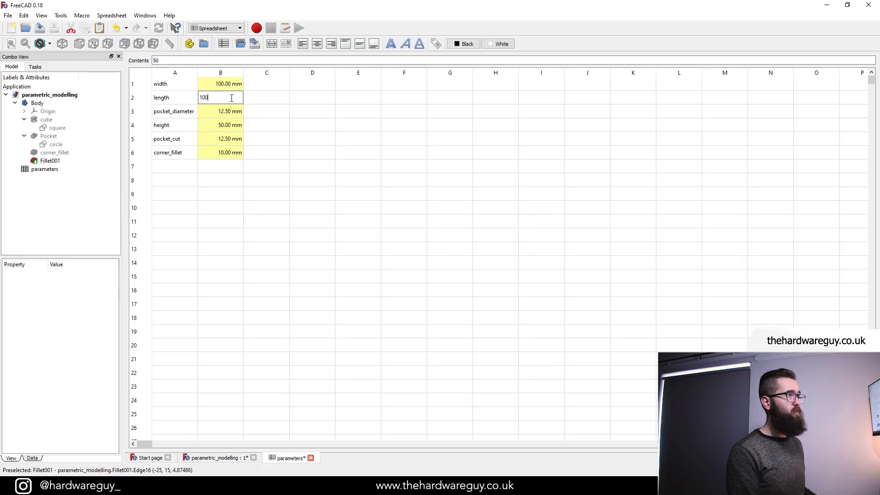
key(Return)
click(224, 458)
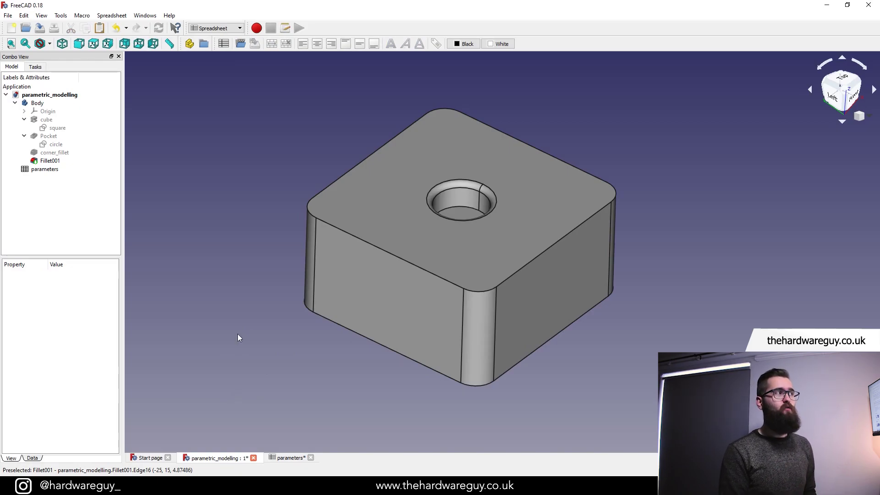
Step: Mark the whole parametric_modelling document for recompute and refresh it, and check the square sketch's dimensions before closing it
click(66, 97)
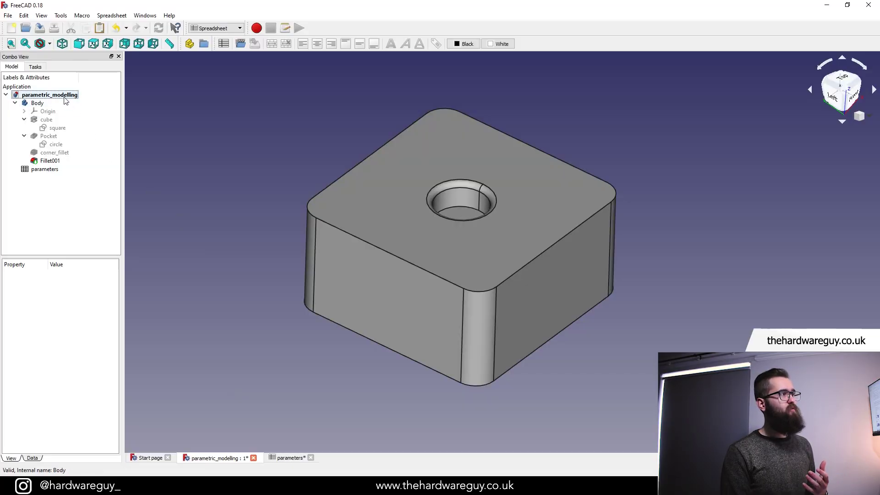
right_click(65, 98)
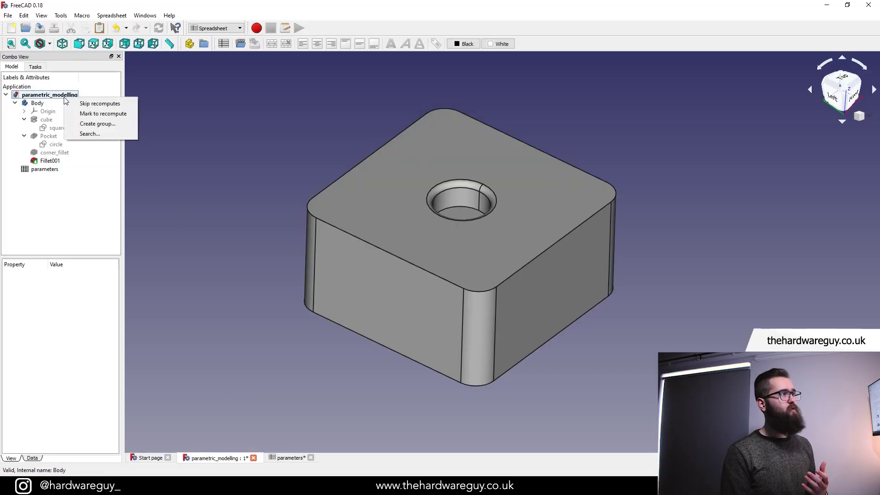
click(85, 113)
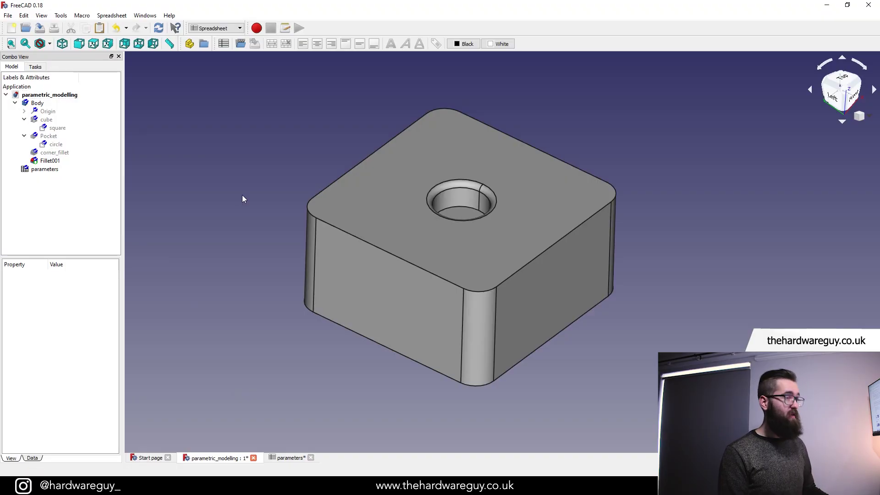
key(ctrl+r)
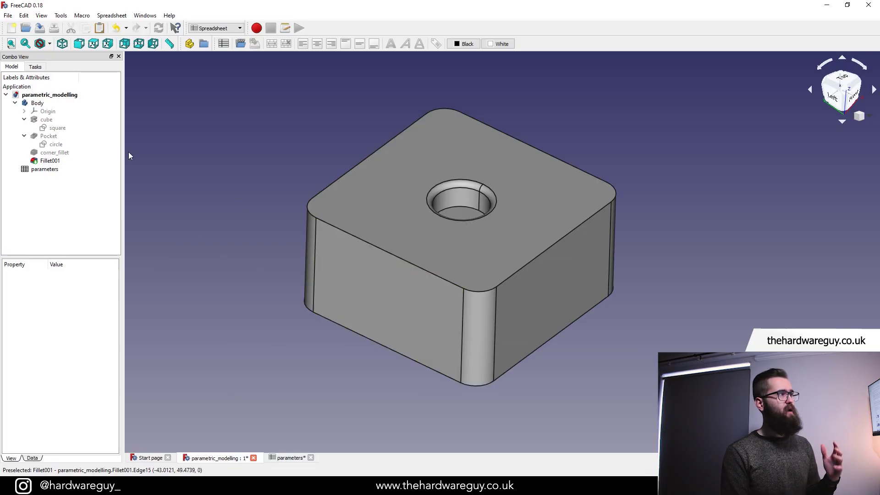
double_click(57, 128)
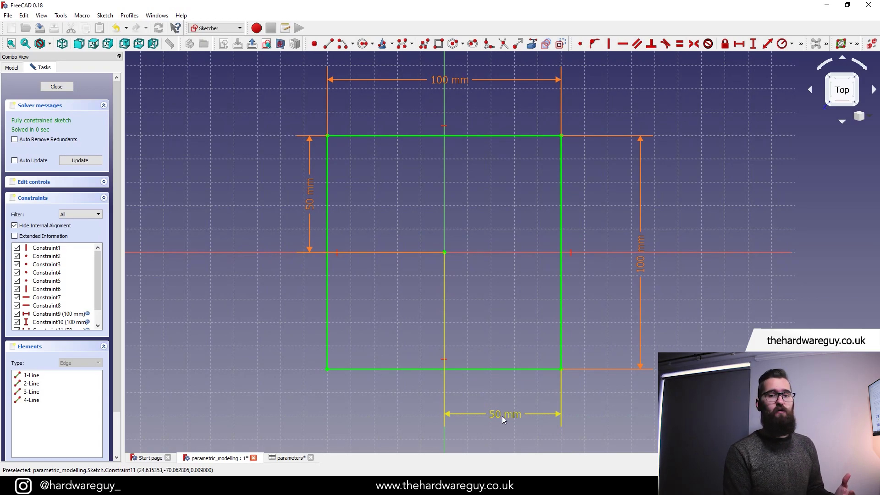
click(60, 87)
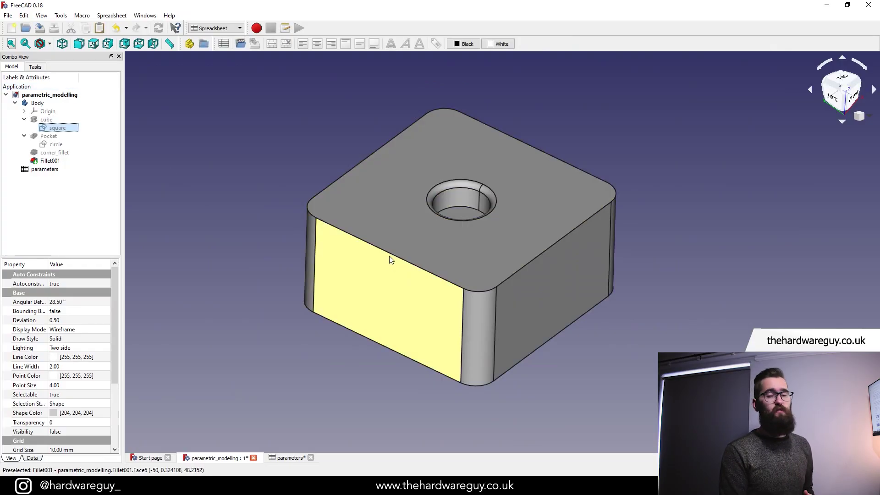
Step: Set pocket_diameter in B3 of the parameters spreadsheet to 25, and show the updated model
click(291, 456)
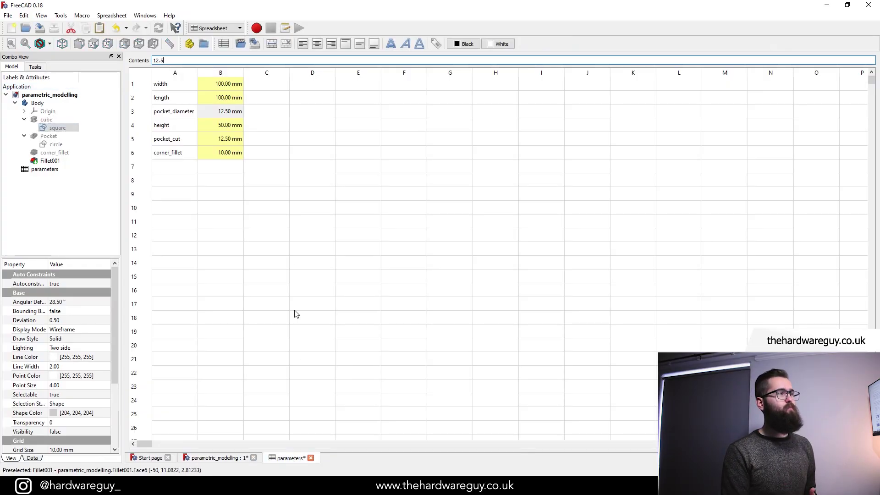
double_click(224, 112)
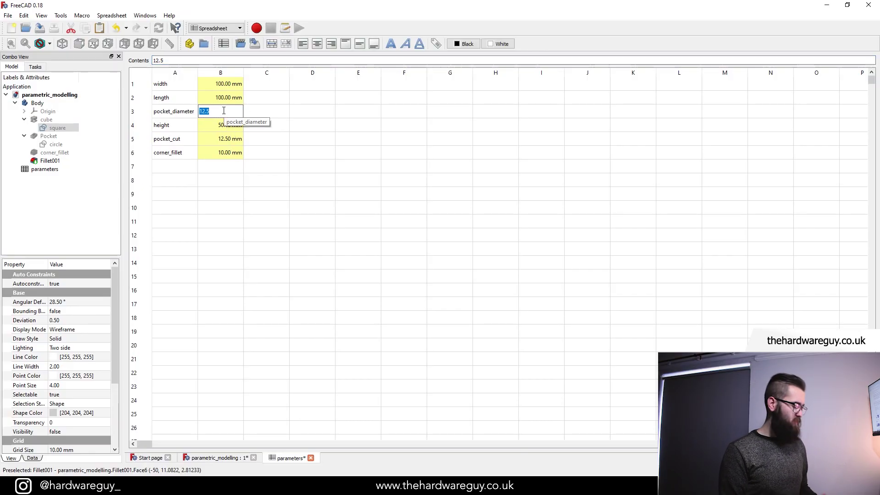
text(25)
key(Return)
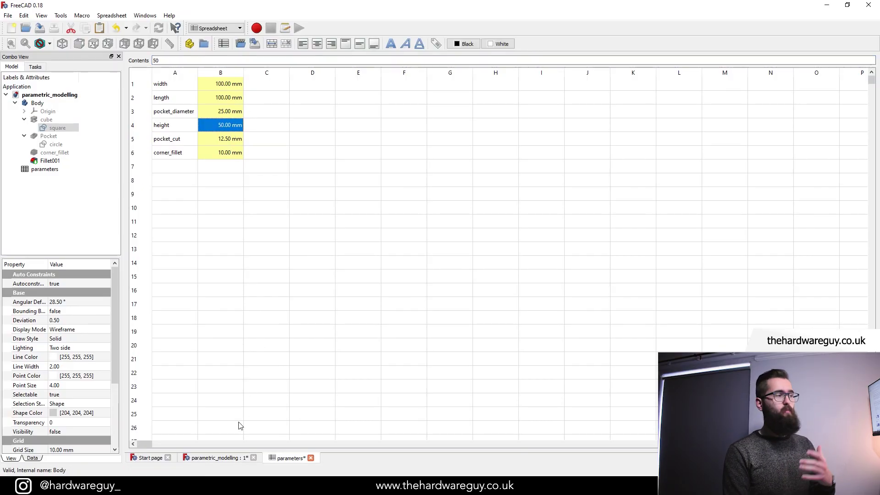
click(227, 457)
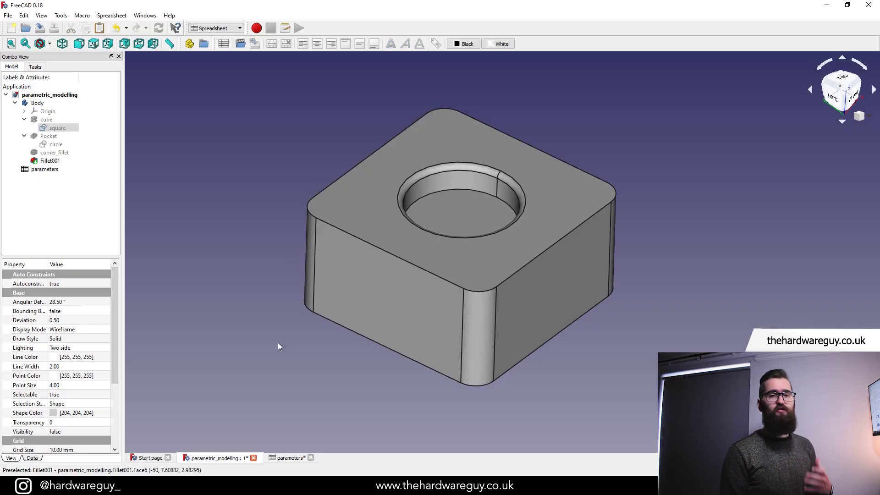
Step: Set corner_fillet in B6 of the parameters spreadsheet to 20, and show the updated model
click(288, 457)
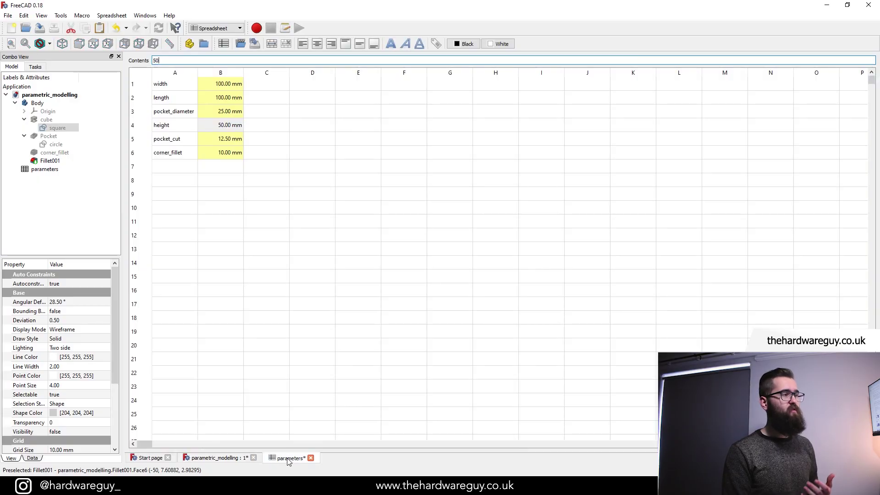
double_click(225, 154)
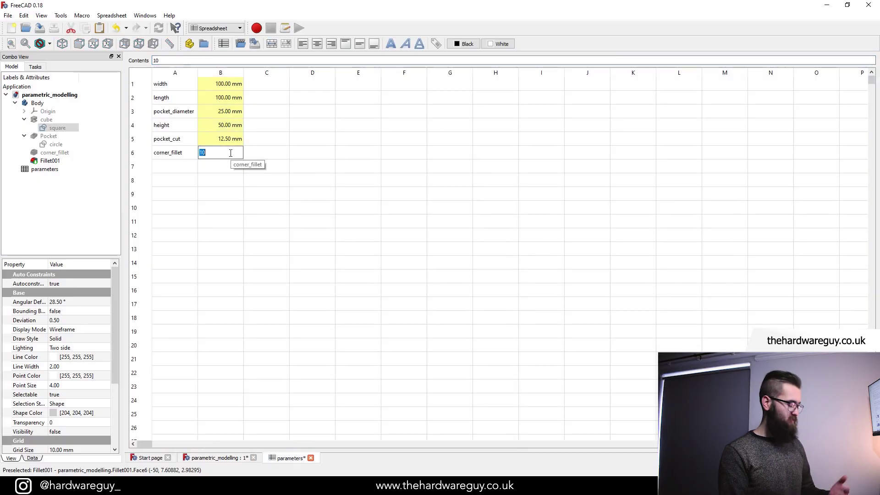
text(20)
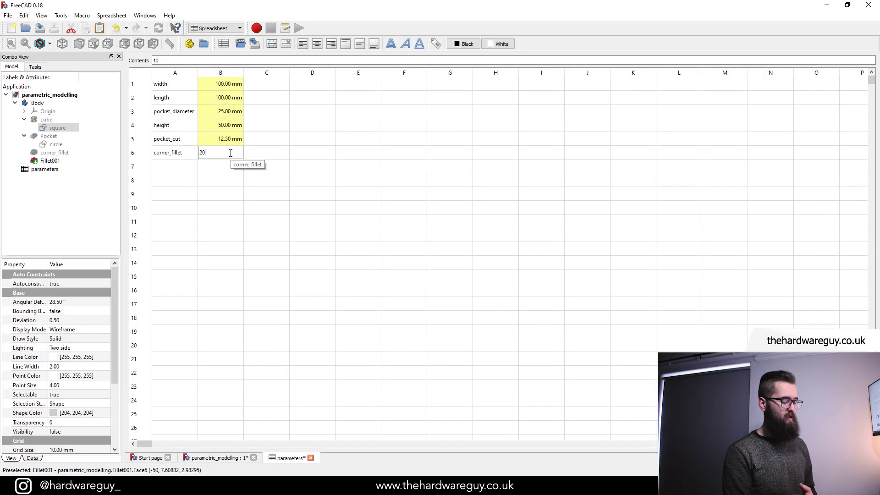
key(Return)
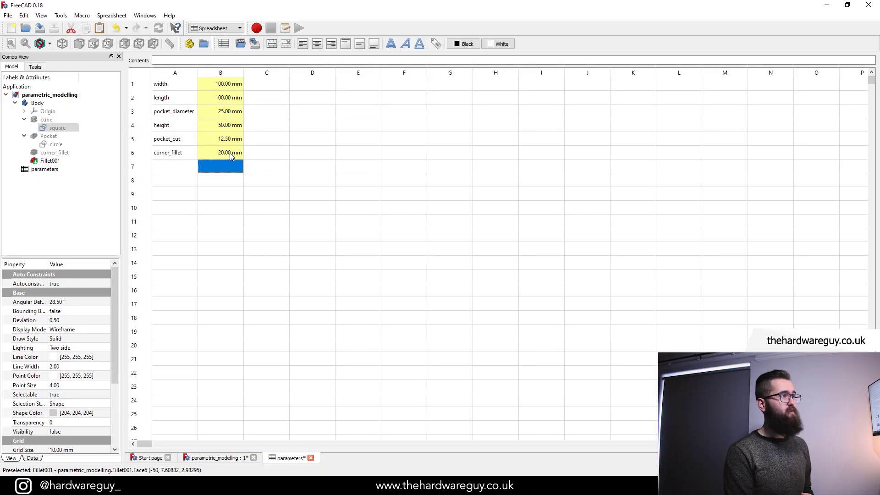
click(216, 458)
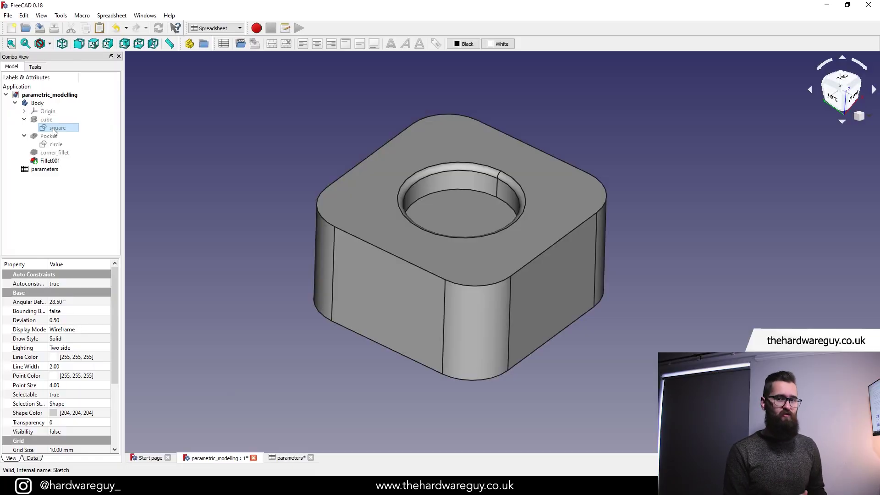
scroll(345, 296, down, 3)
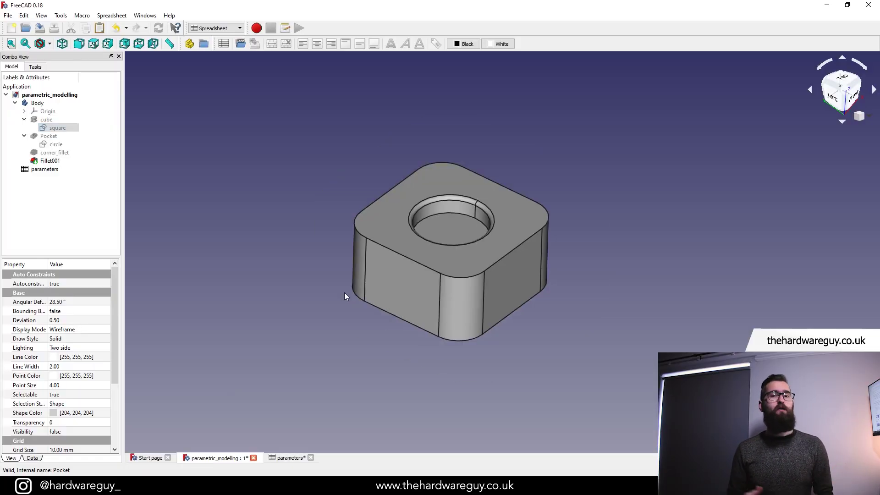